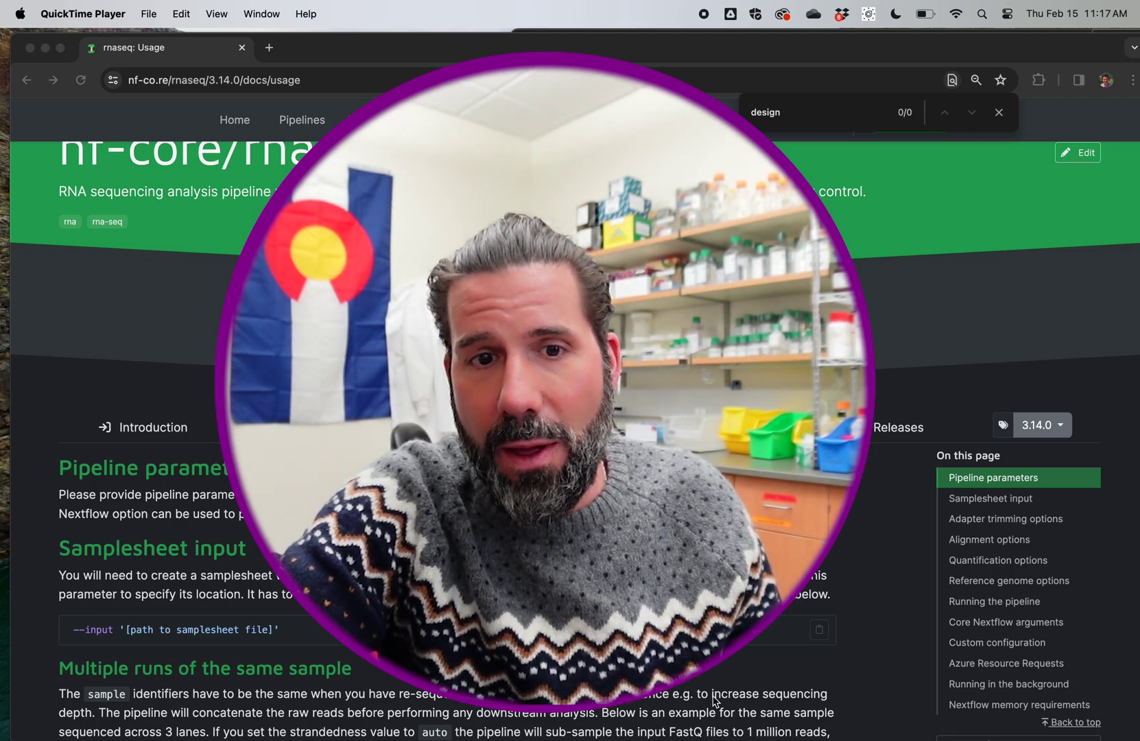
Scroll the rnaseq 3.14.0 Usage page down to the multiple-runs and full samplesheet.csv examples
{"action": "scroll", "coordinate": [713, 699], "scroll_direction": "up", "scroll_amount": 1}
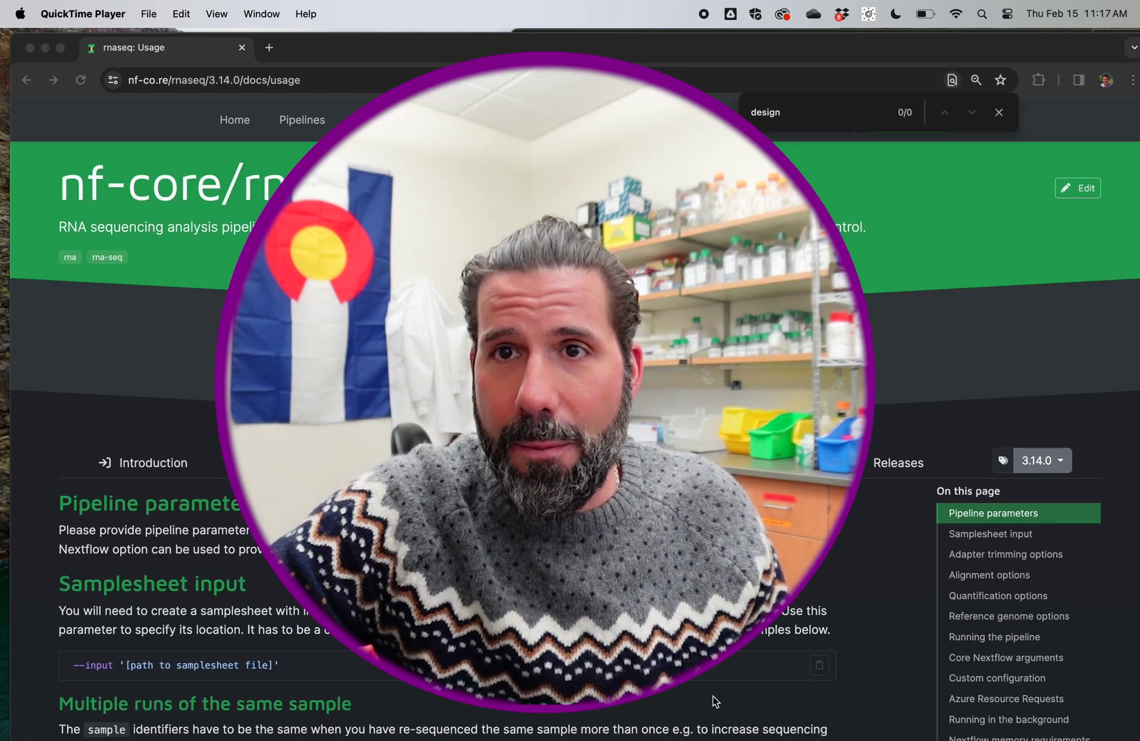
{"action": "scroll", "coordinate": [713, 700], "scroll_direction": "down", "scroll_amount": 1}
{"action": "scroll", "coordinate": [713, 699], "scroll_direction": "up", "scroll_amount": 1}
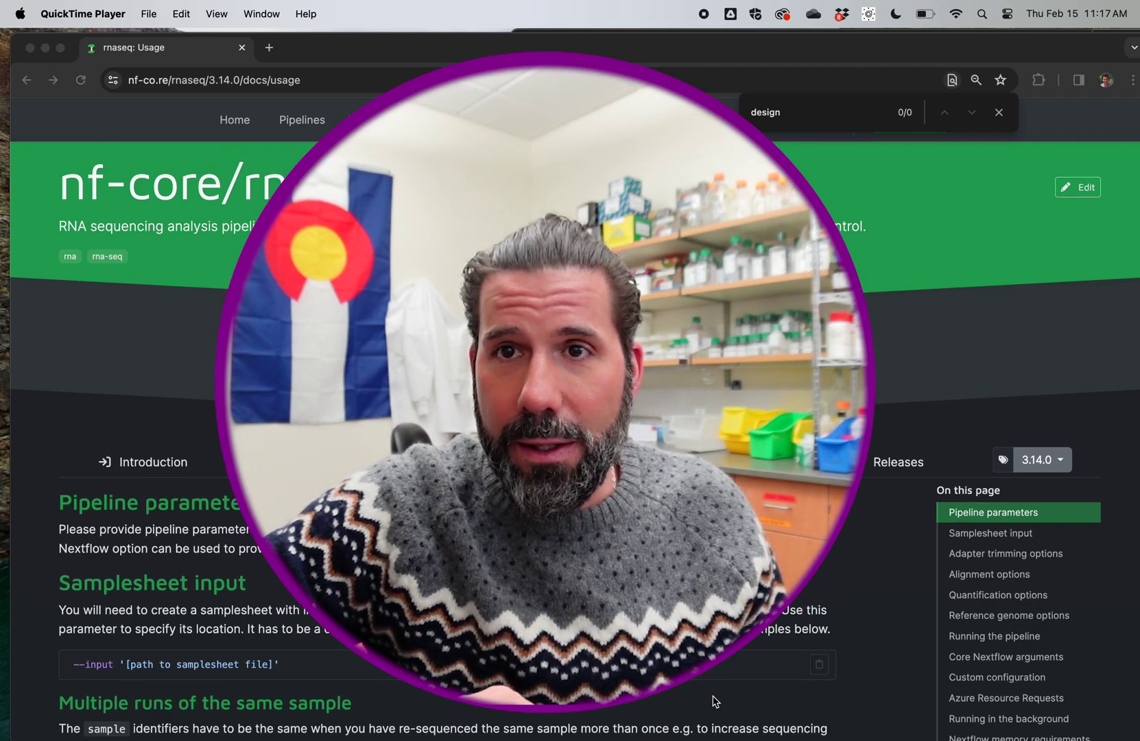
{"action": "scroll", "coordinate": [713, 699], "scroll_direction": "down", "scroll_amount": 2}
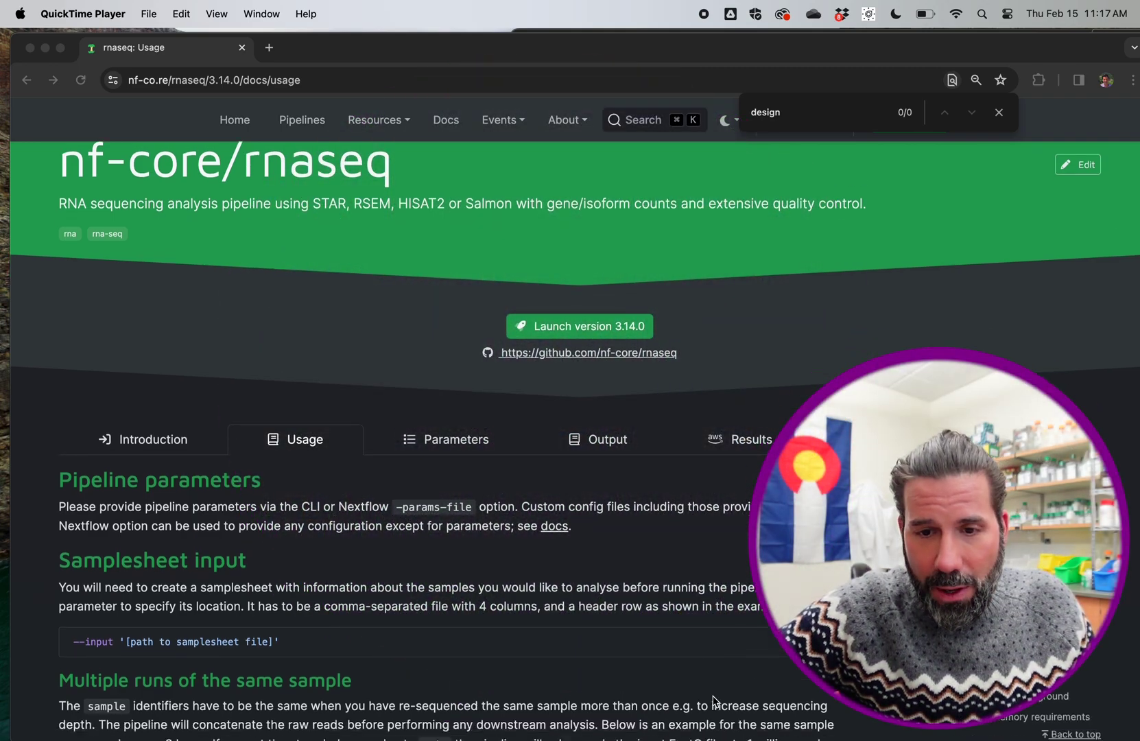
{"action": "scroll", "coordinate": [715, 701], "scroll_direction": "down", "scroll_amount": 2}
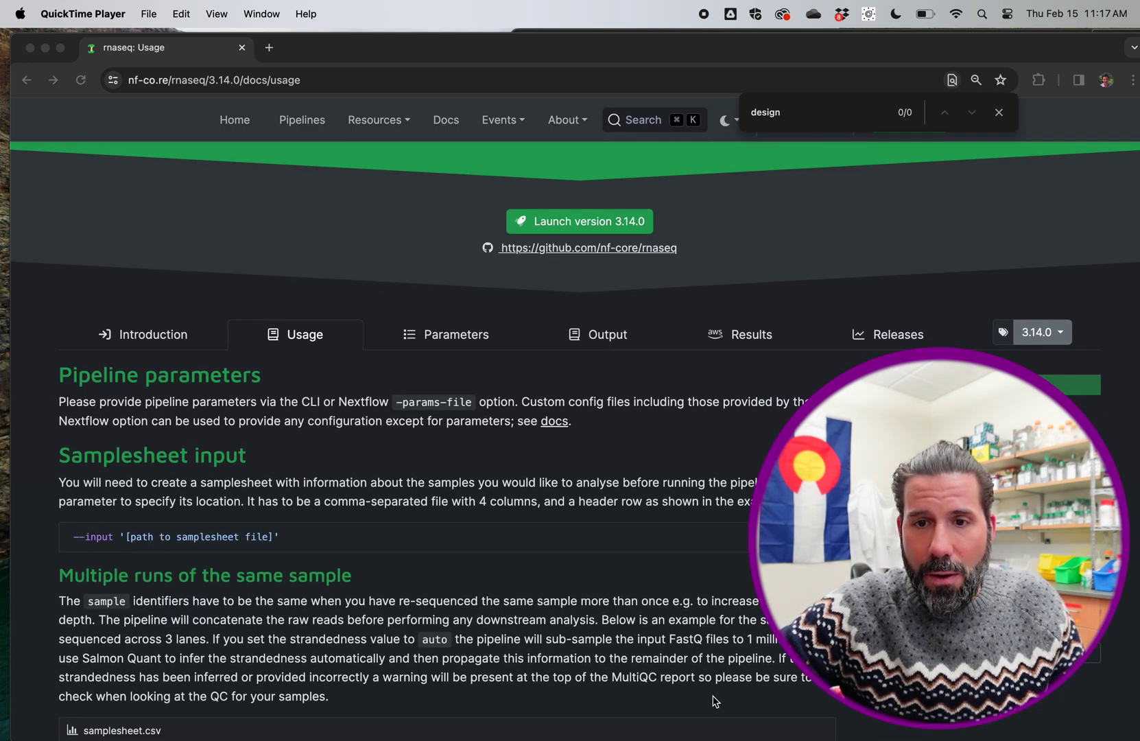
{"action": "scroll", "coordinate": [716, 701], "scroll_direction": "up", "scroll_amount": 4}
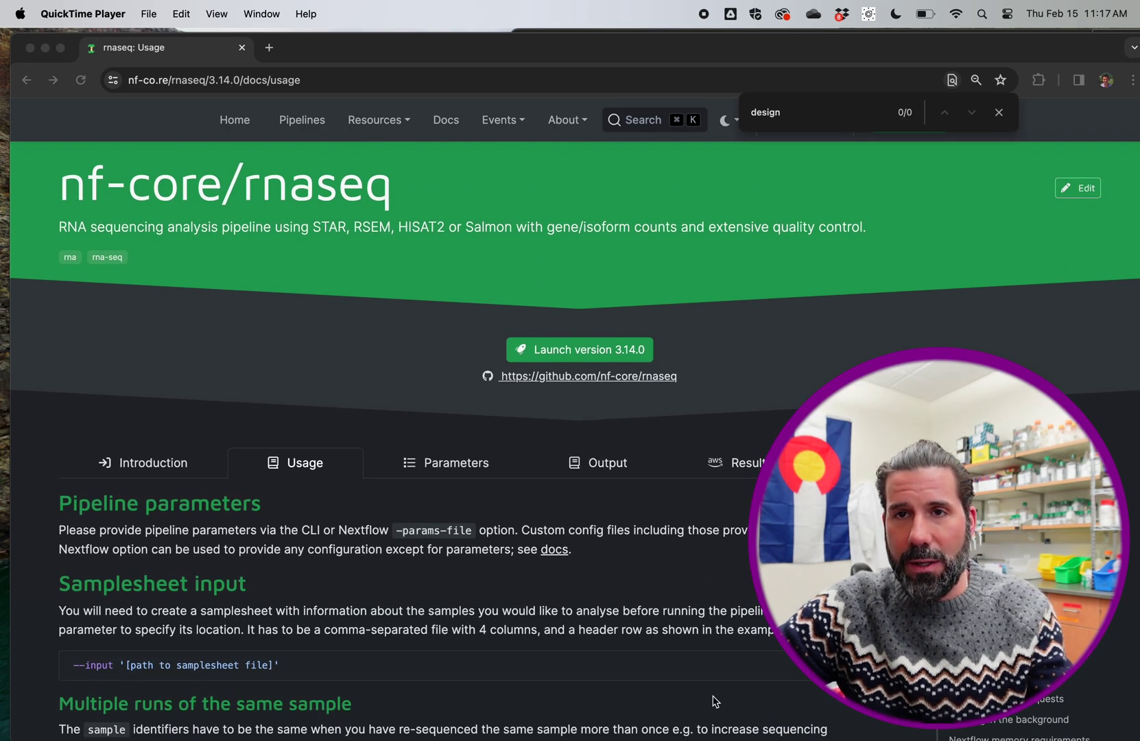
{"action": "scroll", "coordinate": [716, 701], "scroll_direction": "down", "scroll_amount": 1}
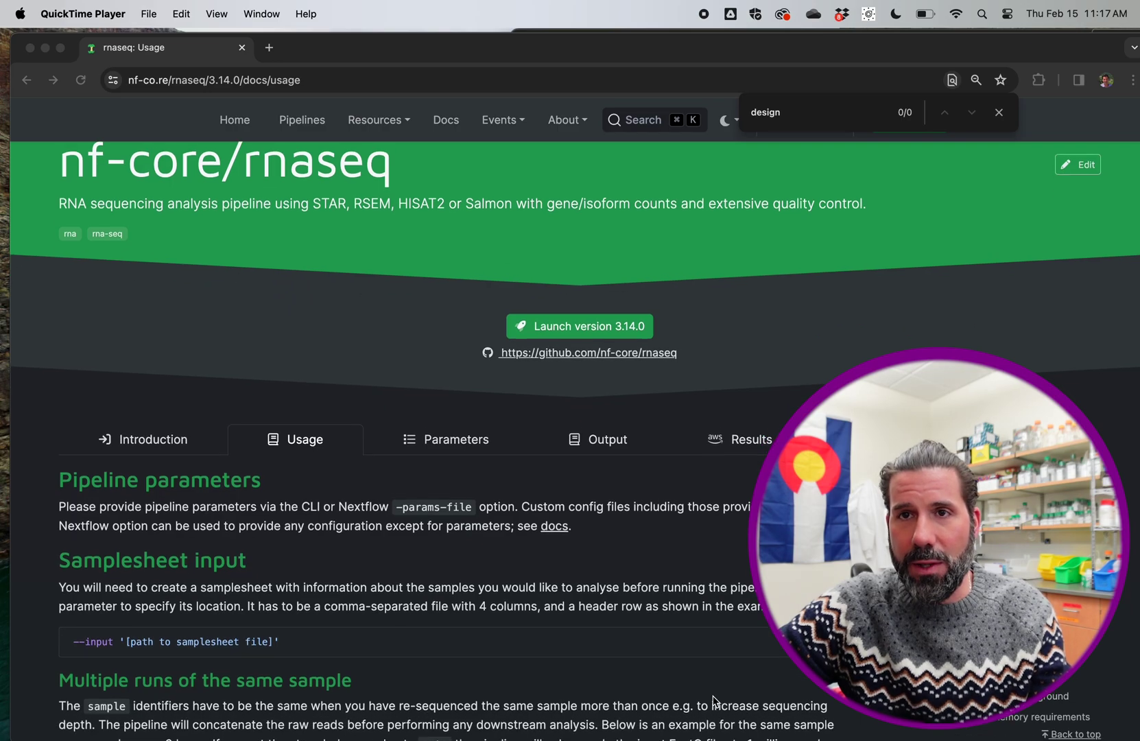
{"action": "scroll", "coordinate": [713, 700], "scroll_direction": "down", "scroll_amount": 4}
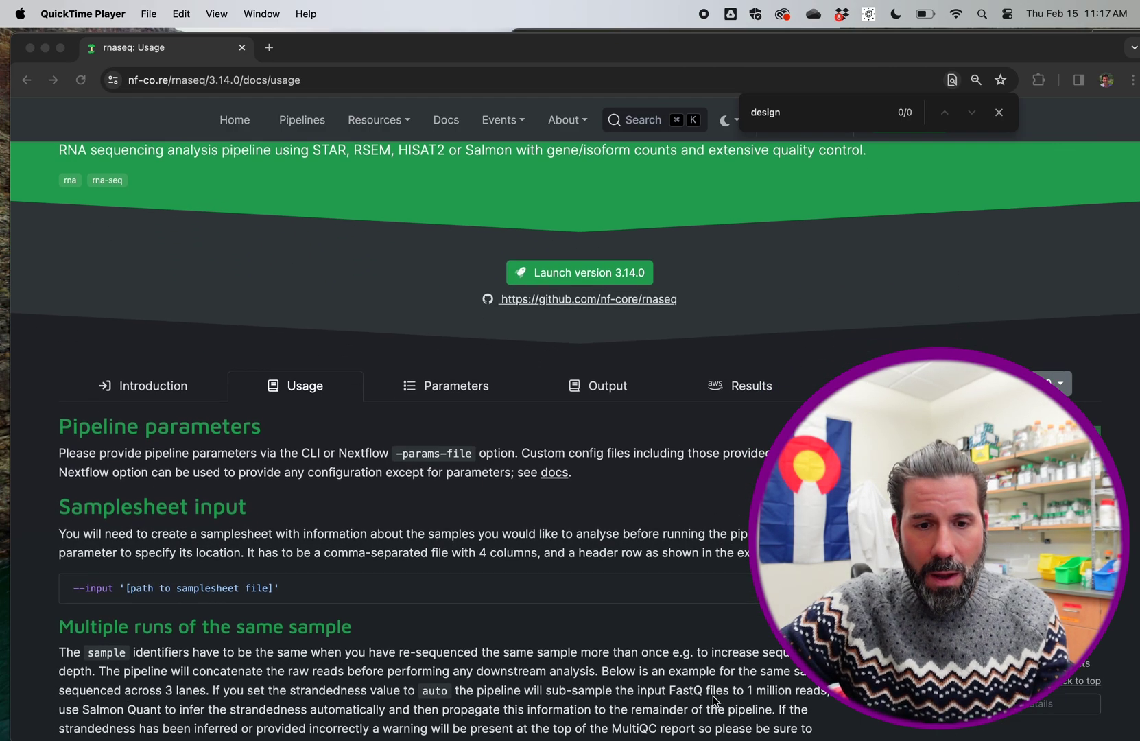
{"action": "scroll", "coordinate": [715, 701], "scroll_direction": "down", "scroll_amount": 2}
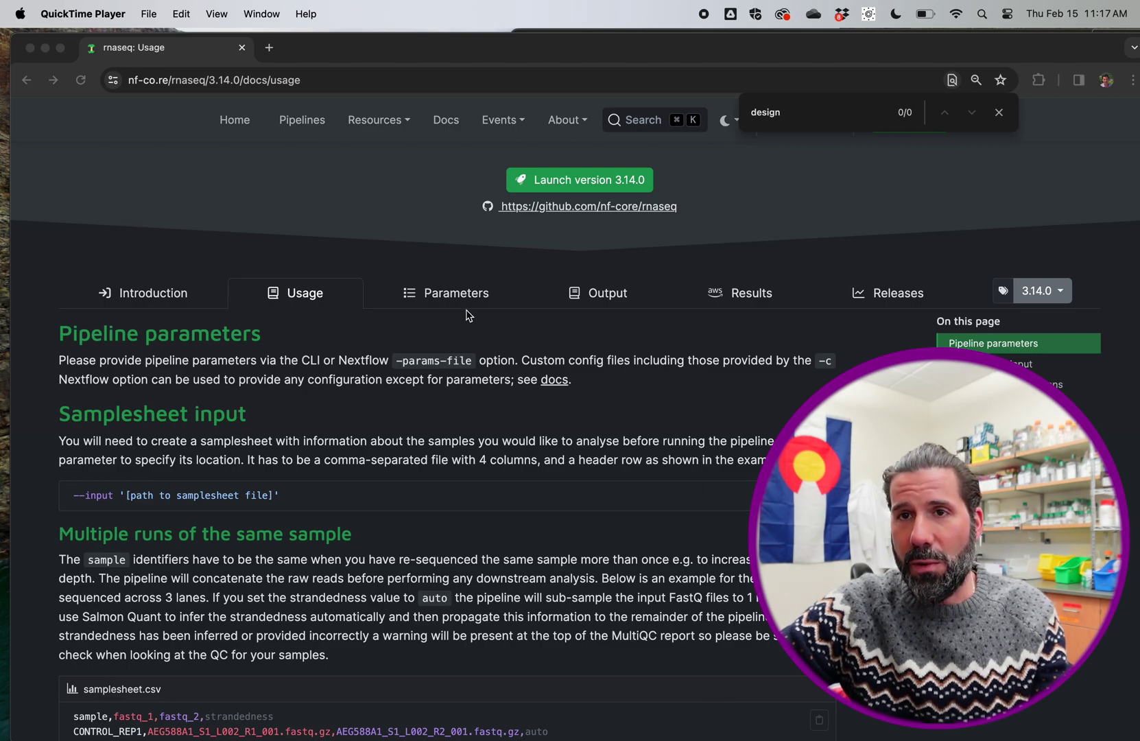
{"action": "scroll", "coordinate": [440, 390], "scroll_direction": "down", "scroll_amount": 1}
{"action": "scroll", "coordinate": [440, 389], "scroll_direction": "down", "scroll_amount": 10}
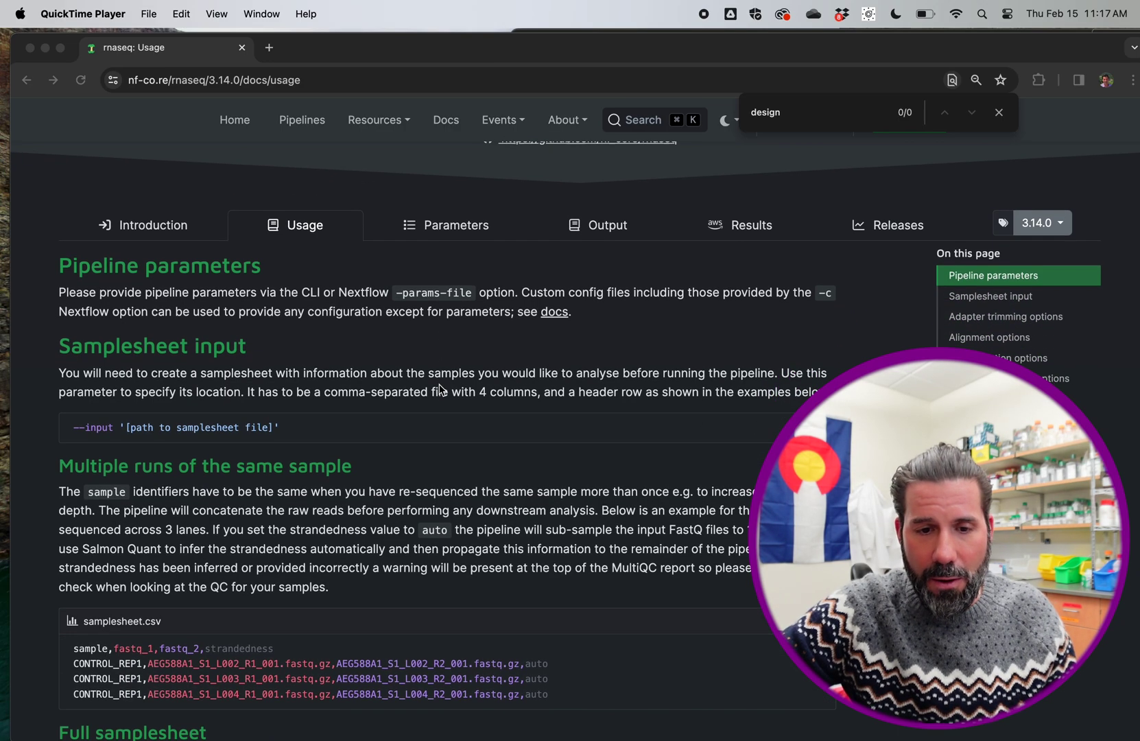
{"action": "scroll", "coordinate": [440, 389], "scroll_direction": "down", "scroll_amount": 4}
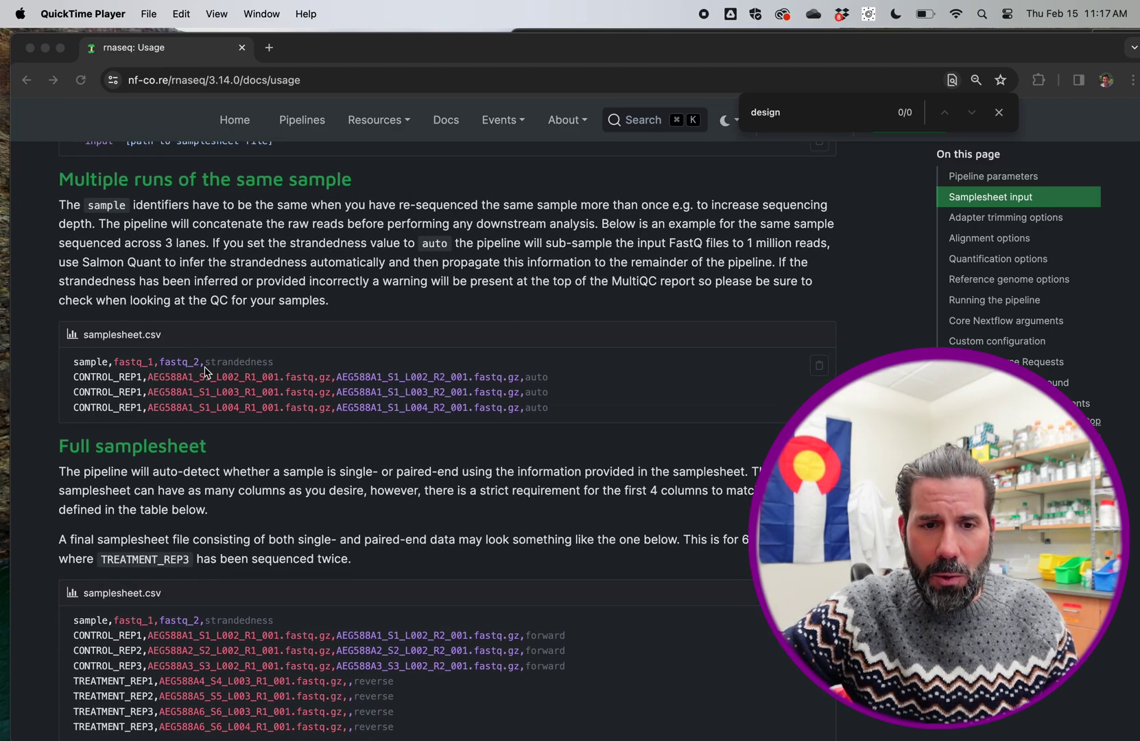
{"action": "scroll", "coordinate": [209, 383], "scroll_direction": "down", "scroll_amount": 1}
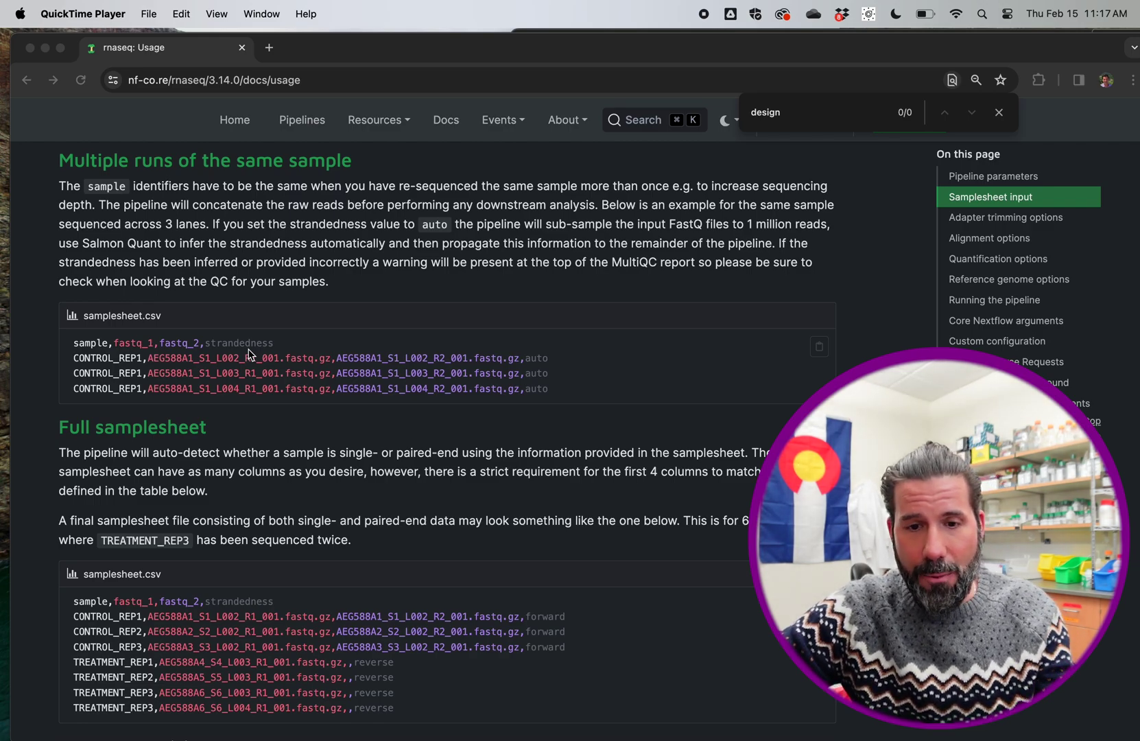
In Excel, move the empty Book1 window aside and bring the design workbook to the front
{"action": "key", "text": "super+Tab"}
{"action": "key", "text": "super+Tab"}
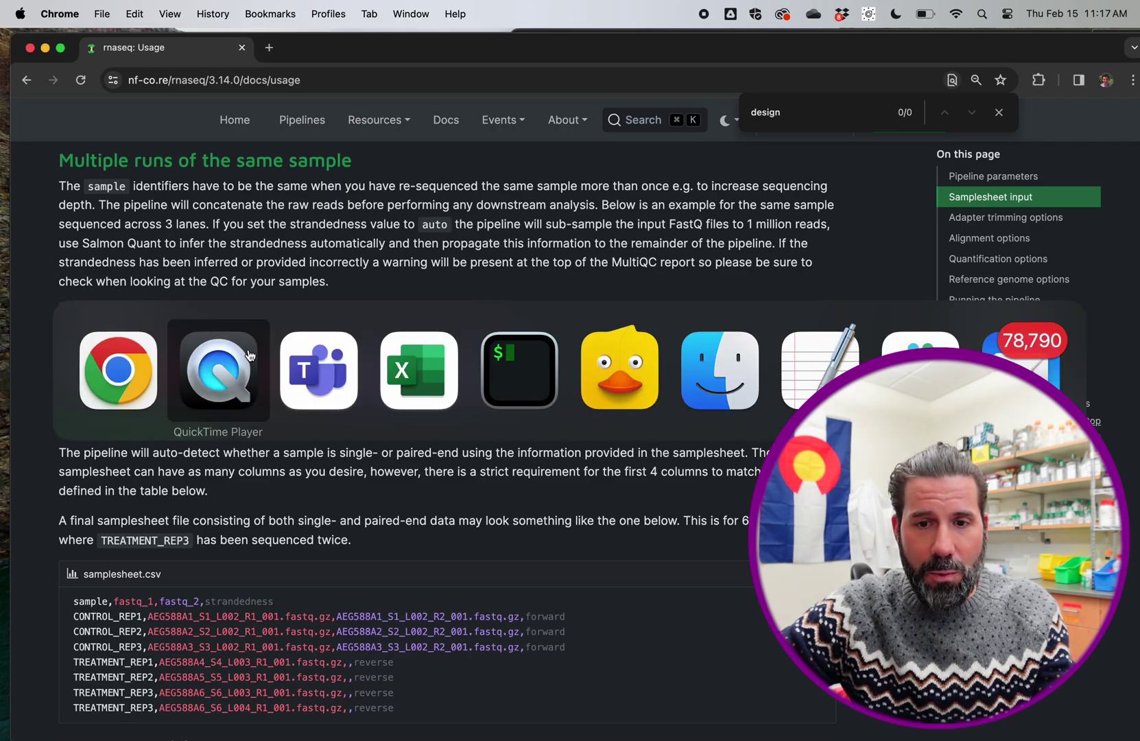
{"action": "key", "text": "super+Tab"}
{"action": "key", "text": "super+Tab"}
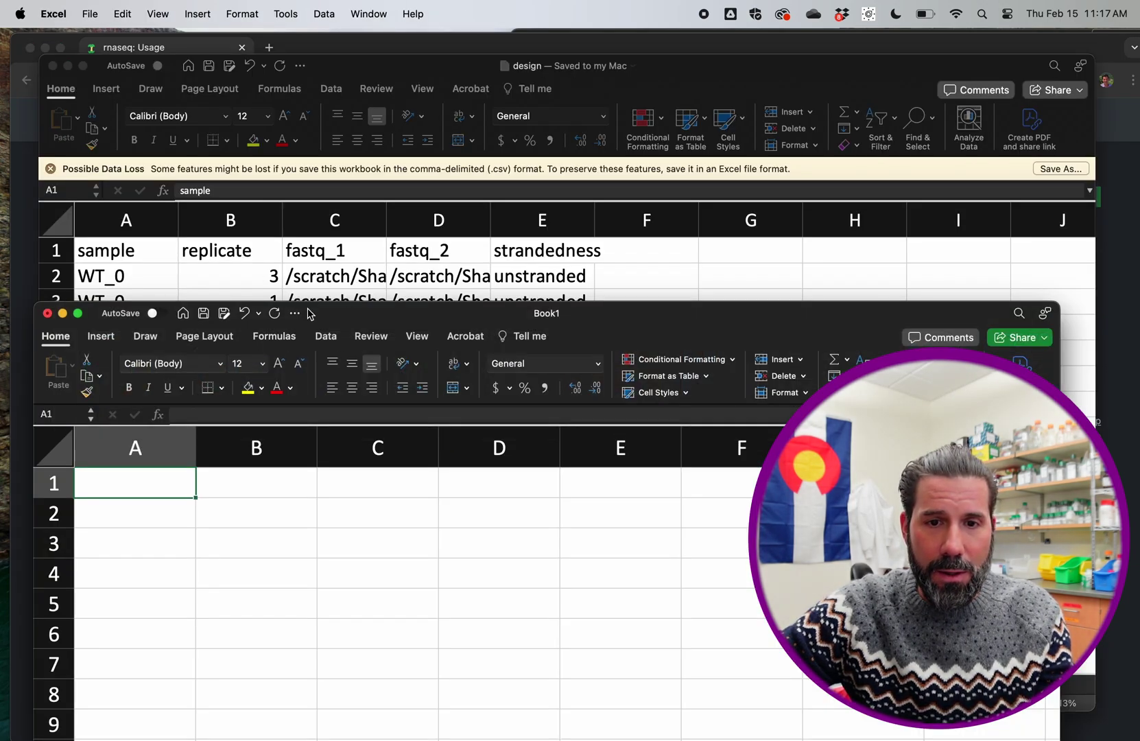
{"action": "left_click_drag", "start_coordinate": [327, 311], "coordinate": [345, 685]}
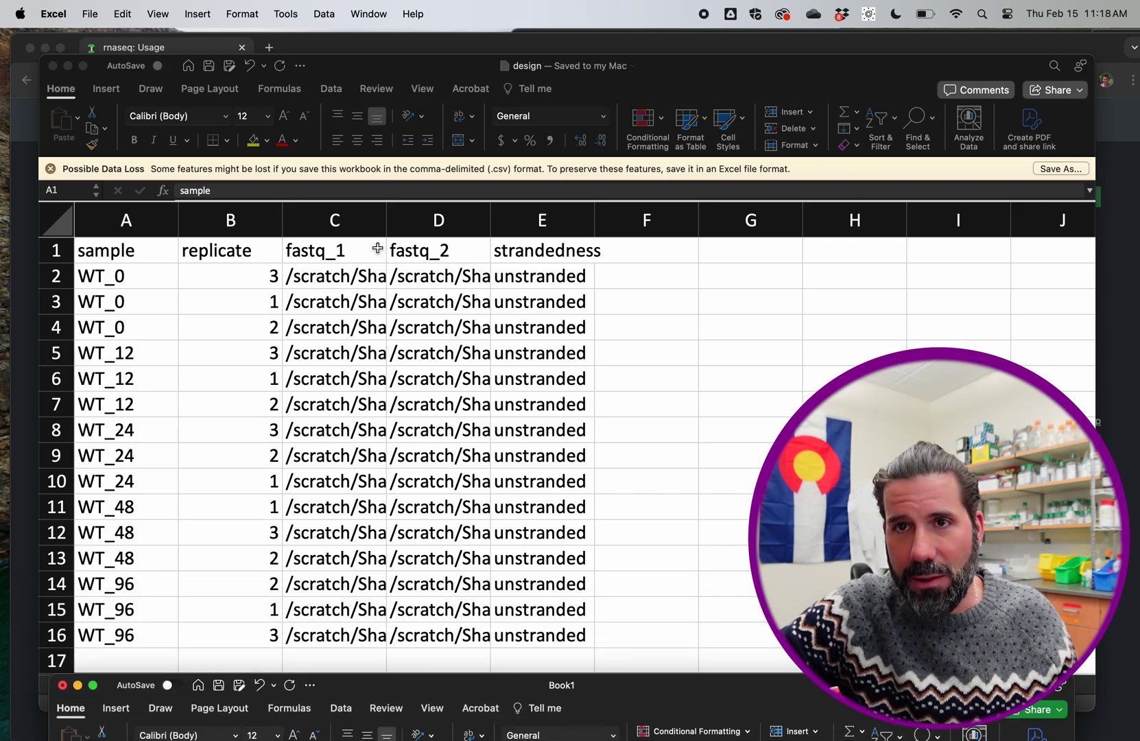
{"action": "left_click", "coordinate": [115, 252]}
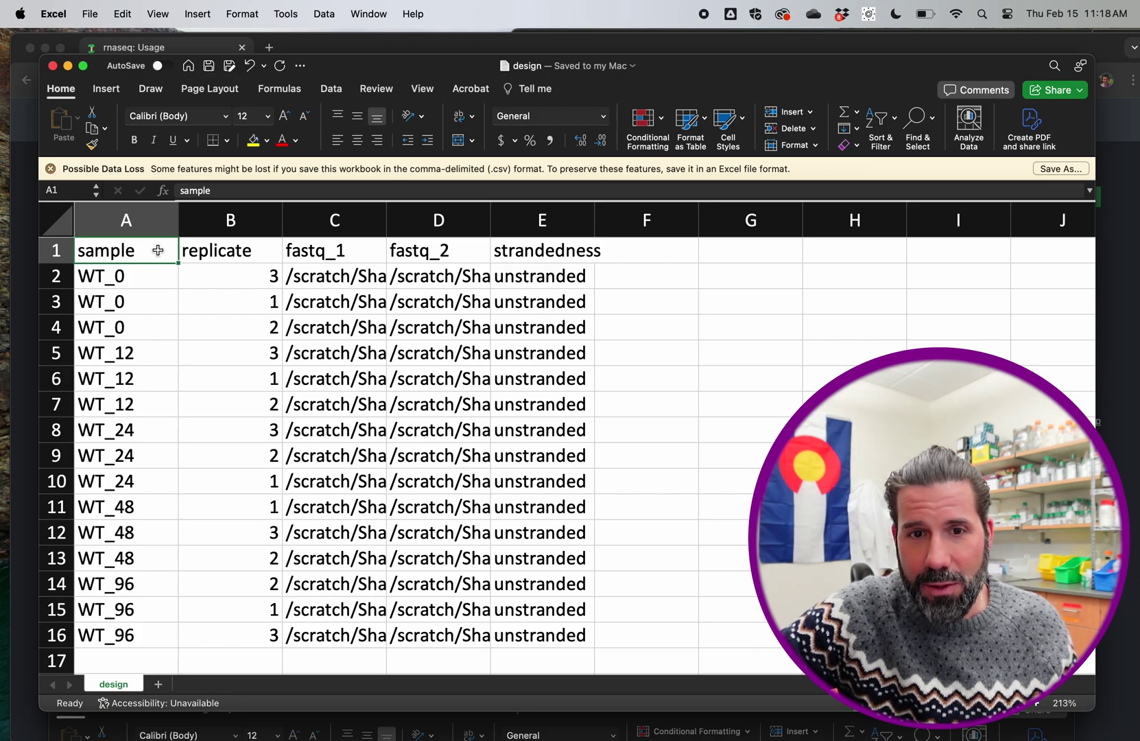
Go back to the nf-core rnaseq usage page and scroll up to its header
{"action": "key", "text": "super+Tab"}
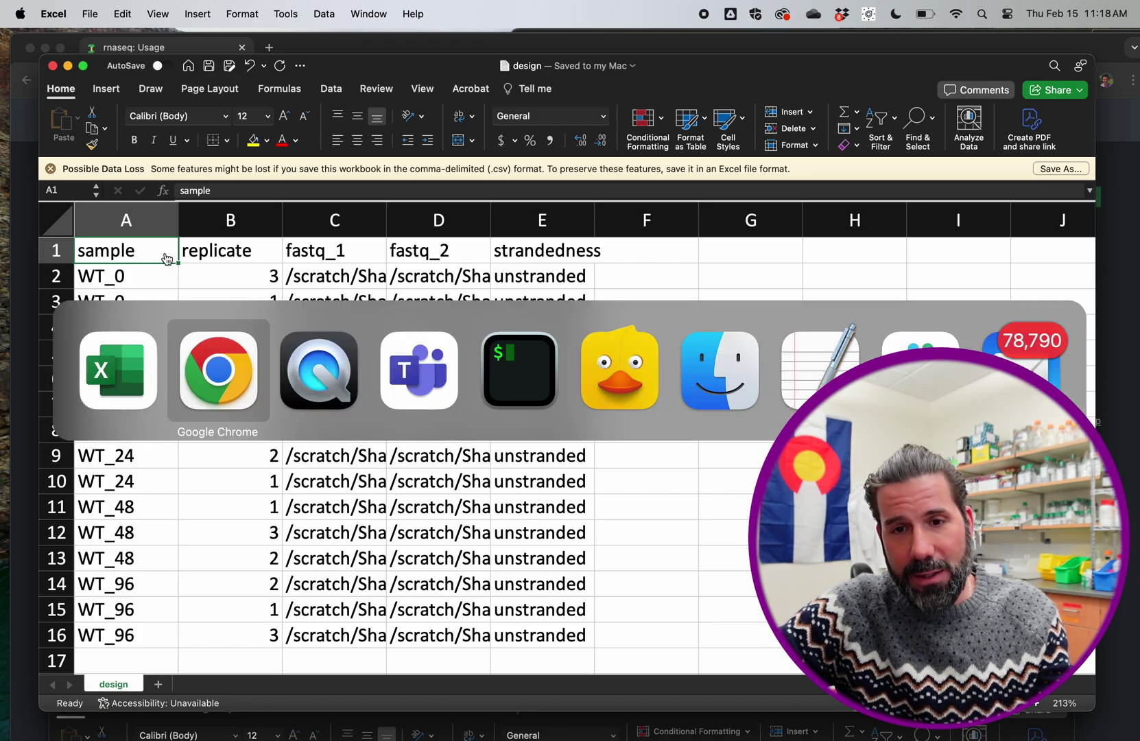
{"action": "scroll", "coordinate": [164, 258], "scroll_direction": "up", "scroll_amount": 10}
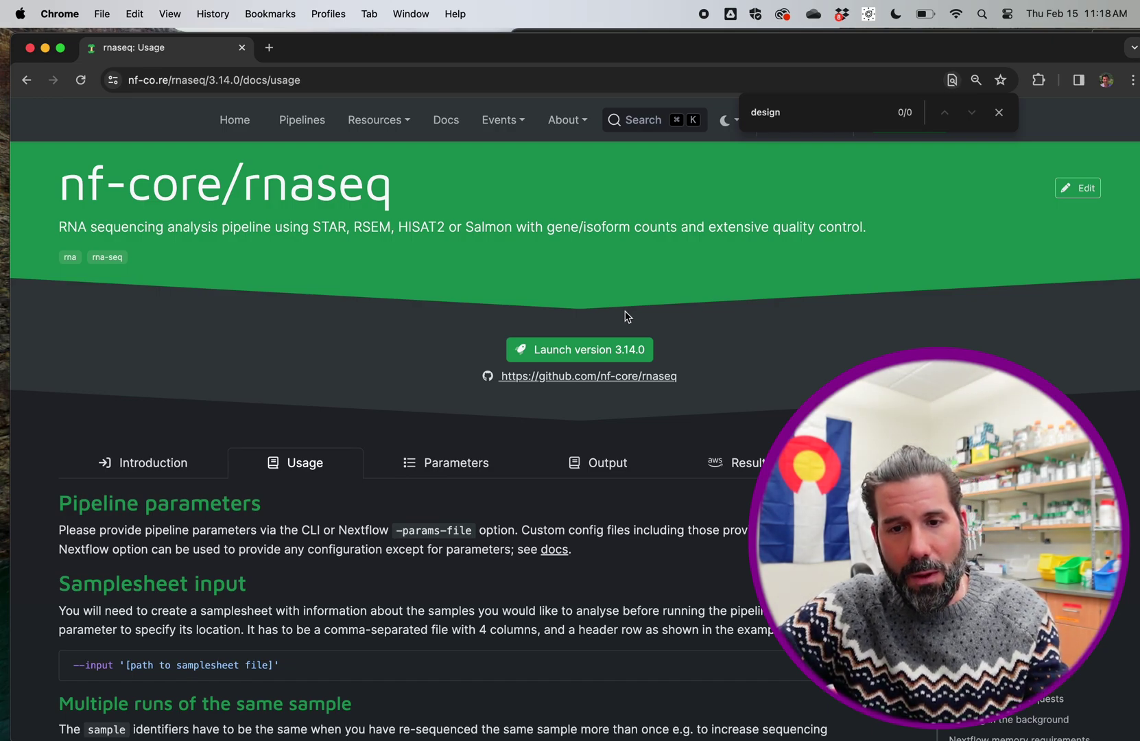
Go back to the design workbook in Excel with its fifteen WT_0–WT_96 rows
{"action": "key", "text": "super+Tab"}
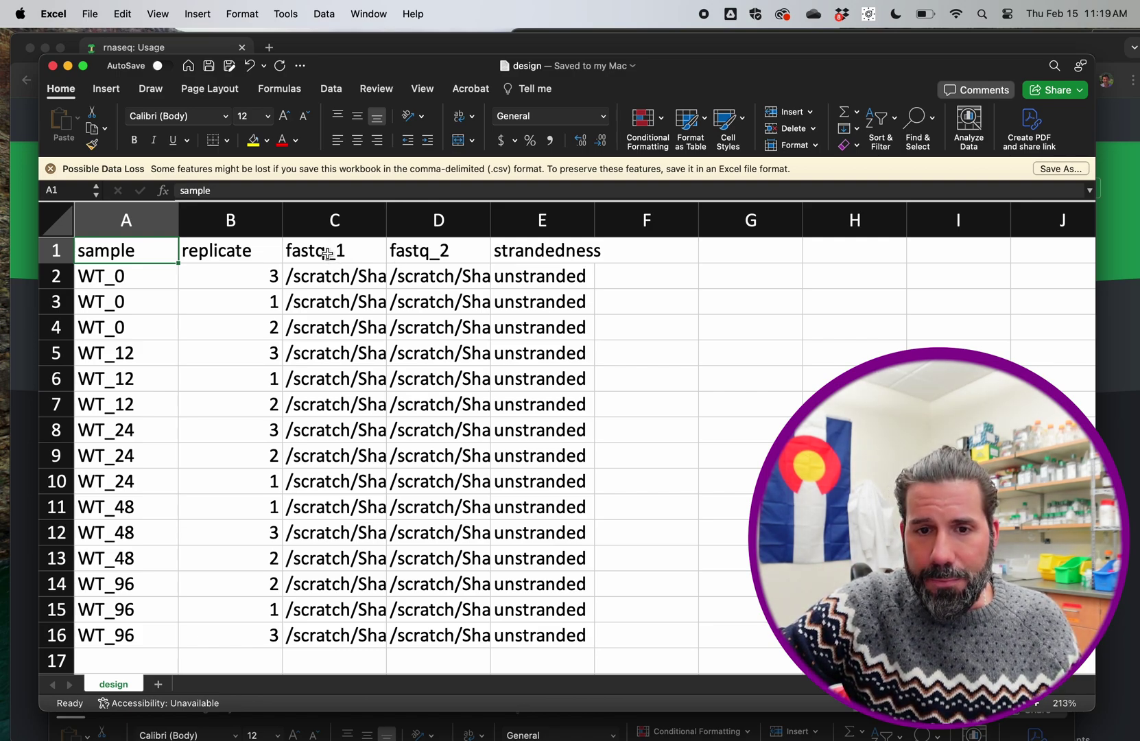
Select cell C2 to read the WT_0 sample's full fastq_1 path
{"action": "left_click", "coordinate": [326, 278]}
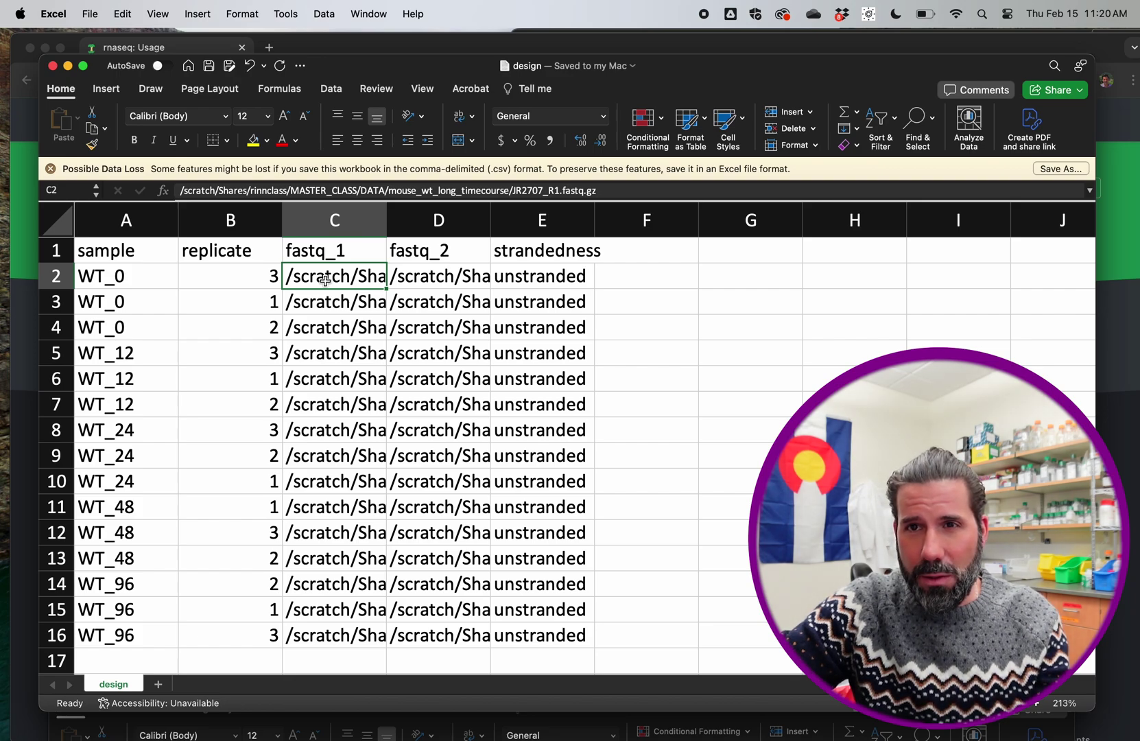
Launch iTerm2 from Spotlight and move its window to the top-left of the screen
{"action": "key", "text": "super+space"}
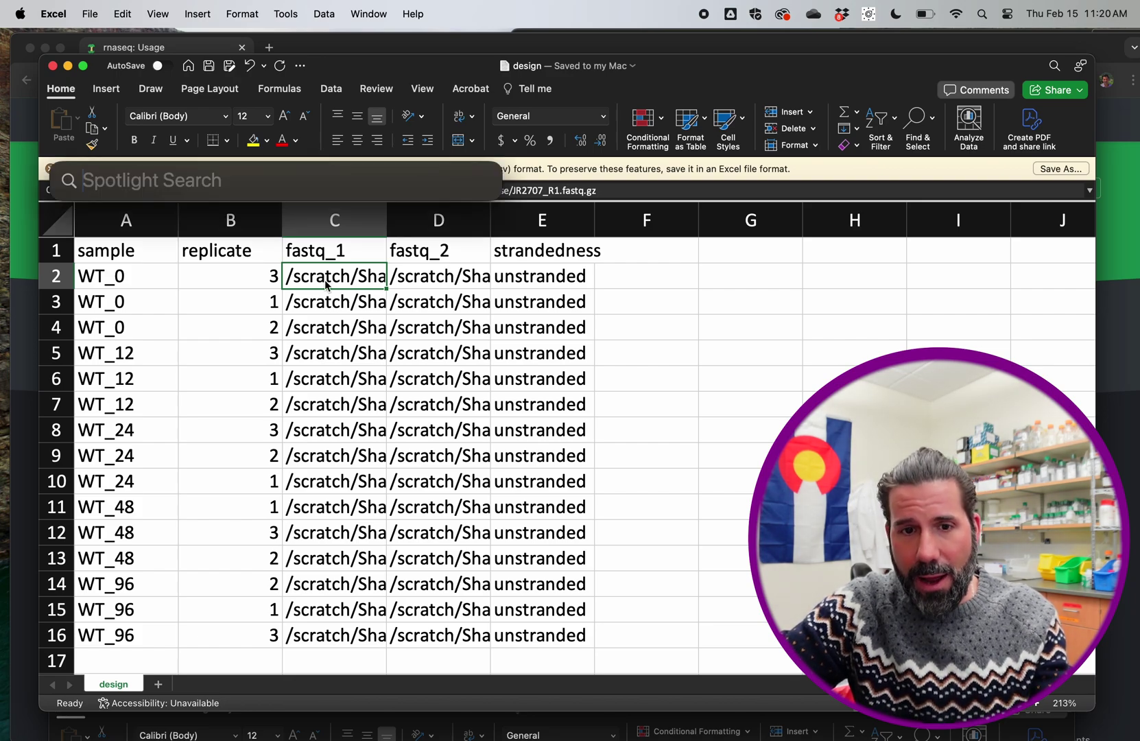
{"action": "type", "text": "iterm"}
{"action": "key", "text": "Return"}
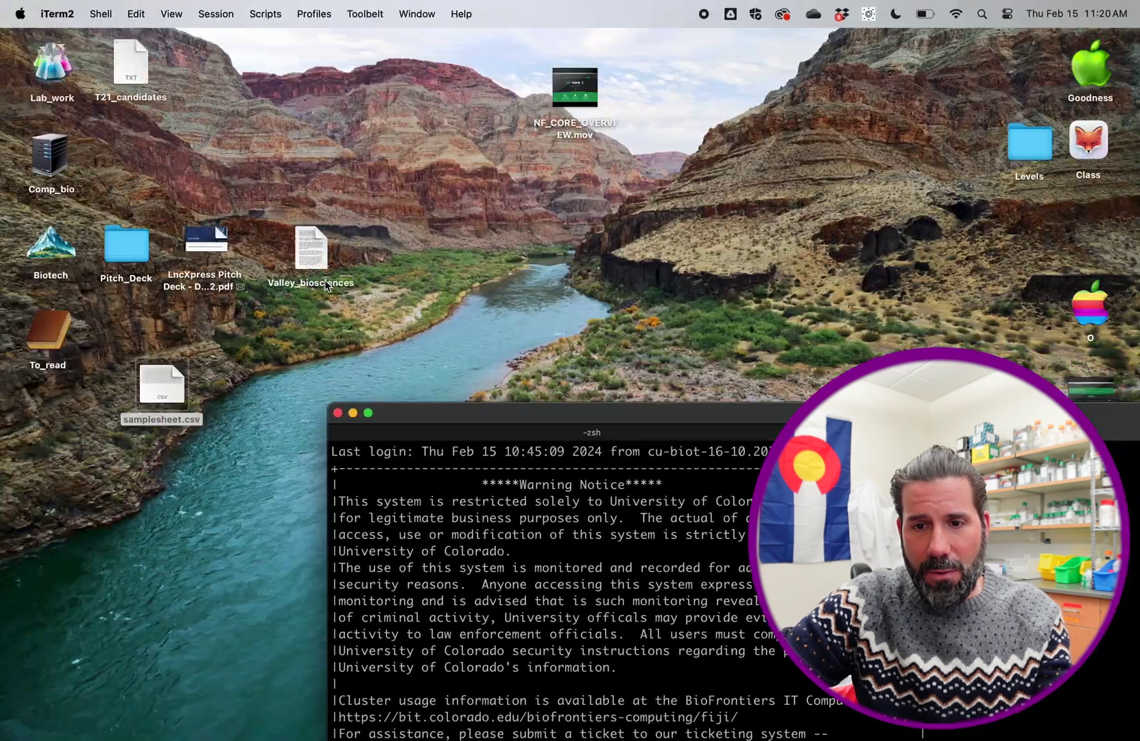
{"action": "left_click_drag", "start_coordinate": [509, 411], "coordinate": [348, 69]}
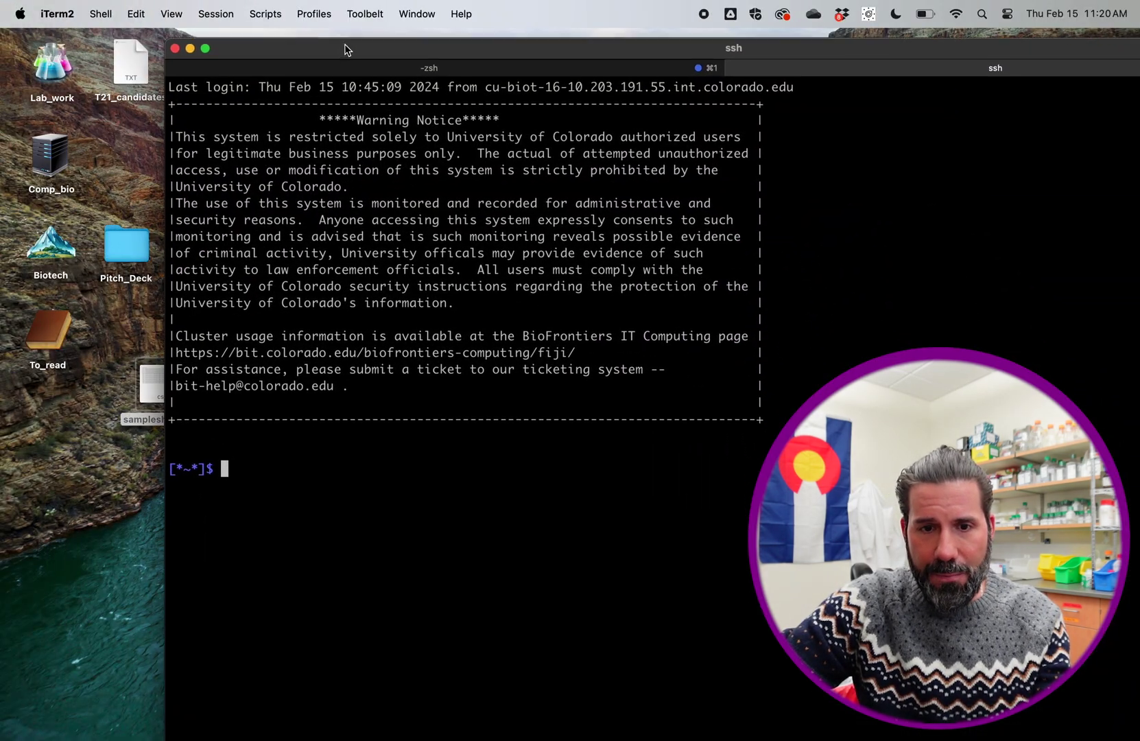
{"action": "left_click_drag", "start_coordinate": [344, 49], "coordinate": [333, 40]}
Change into /scratch/Shares/rinnclass/MASTER_CLASS and list its contents (DATA, GENOMES, lessons, util)
{"action": "type", "text": "cd /sc"}
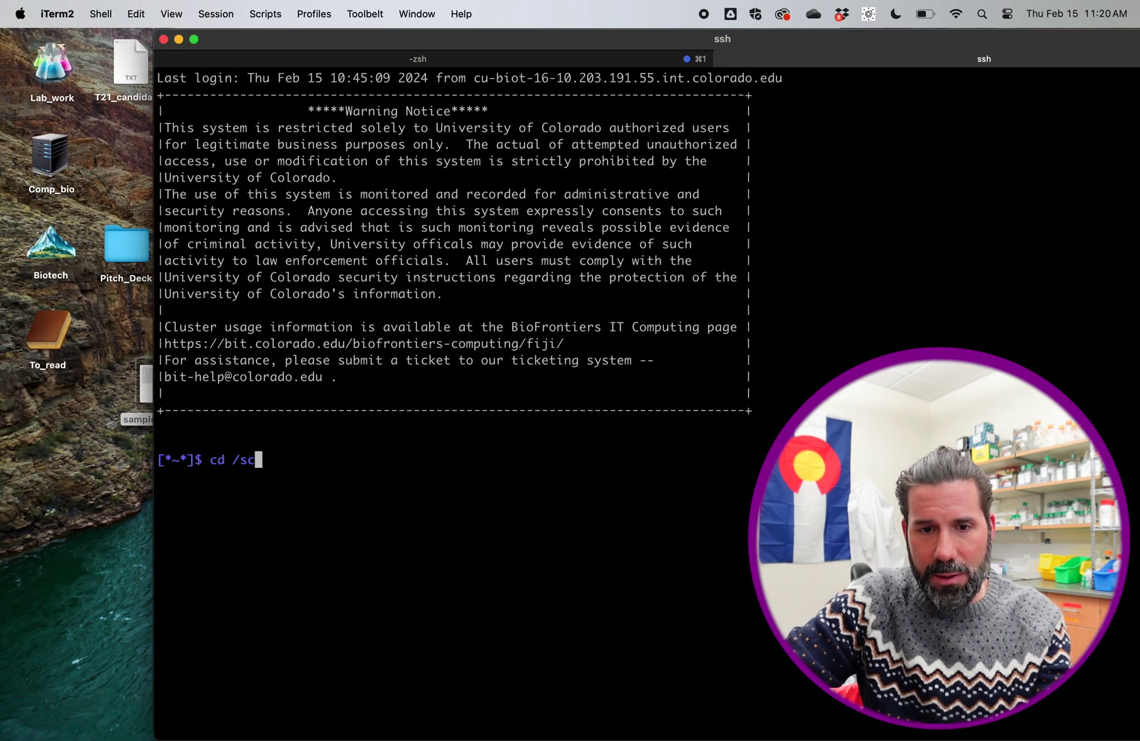
{"action": "key", "text": "Tab"}
{"action": "type", "text": "Sh"}
{"action": "key", "text": "BackSpace"}
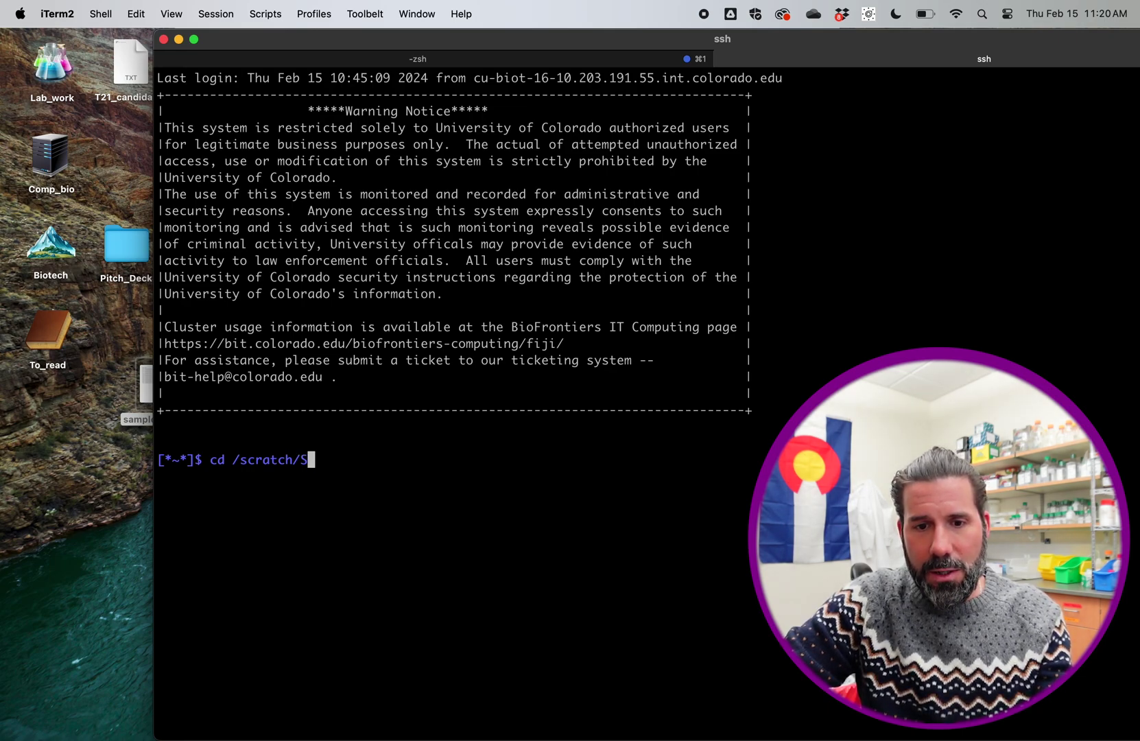
{"action": "key", "text": "Tab"}
{"action": "type", "text": "rinncl."}
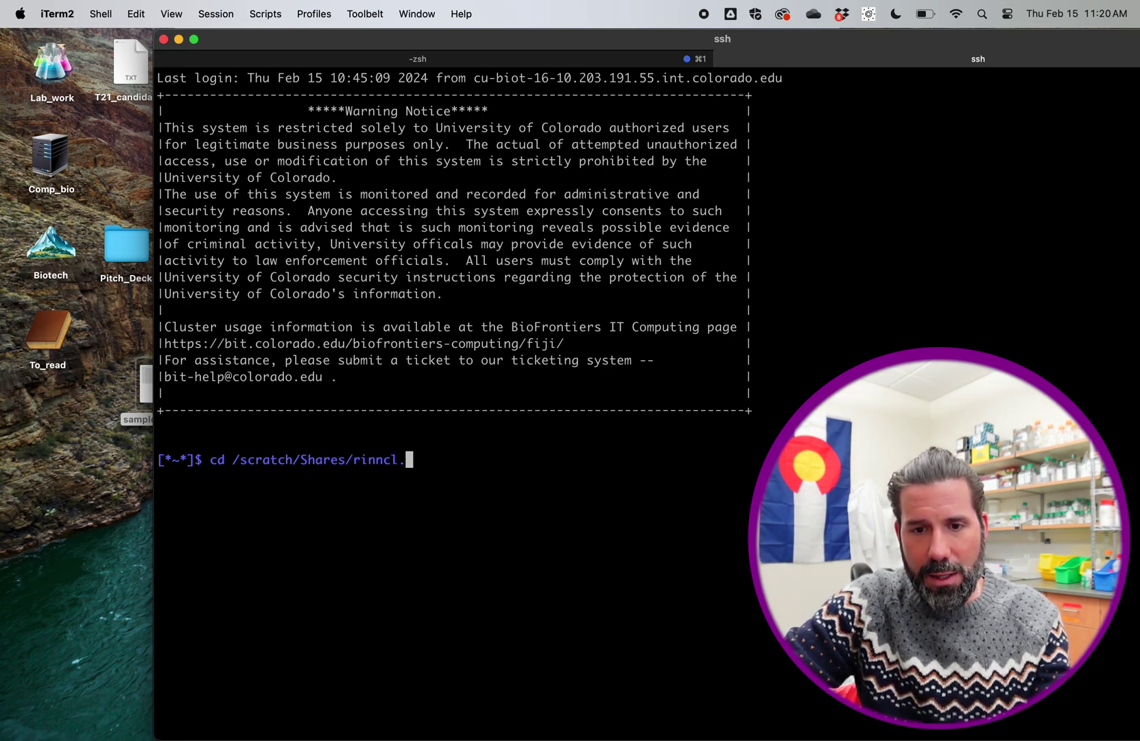
{"action": "key", "text": "Tab"}
{"action": "type", "text": "MA"}
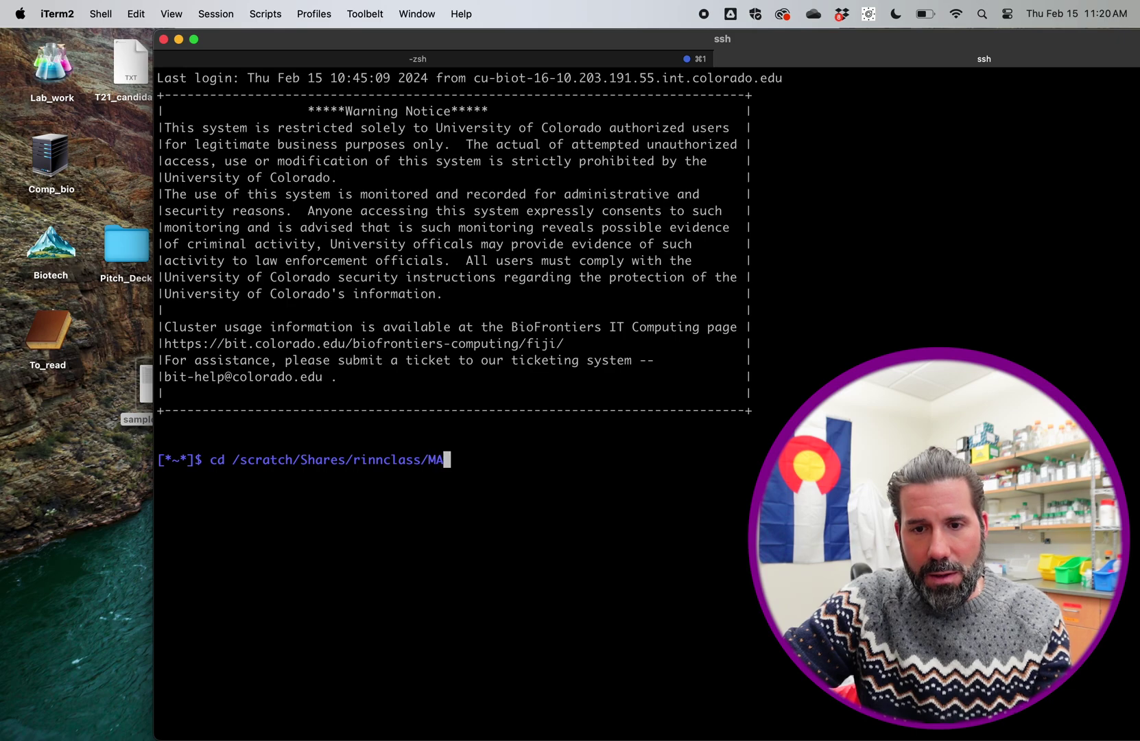
{"action": "key", "text": "Tab"}
{"action": "key", "text": "Return"}
{"action": "type", "text": "ls"}
{"action": "key", "text": "Return"}
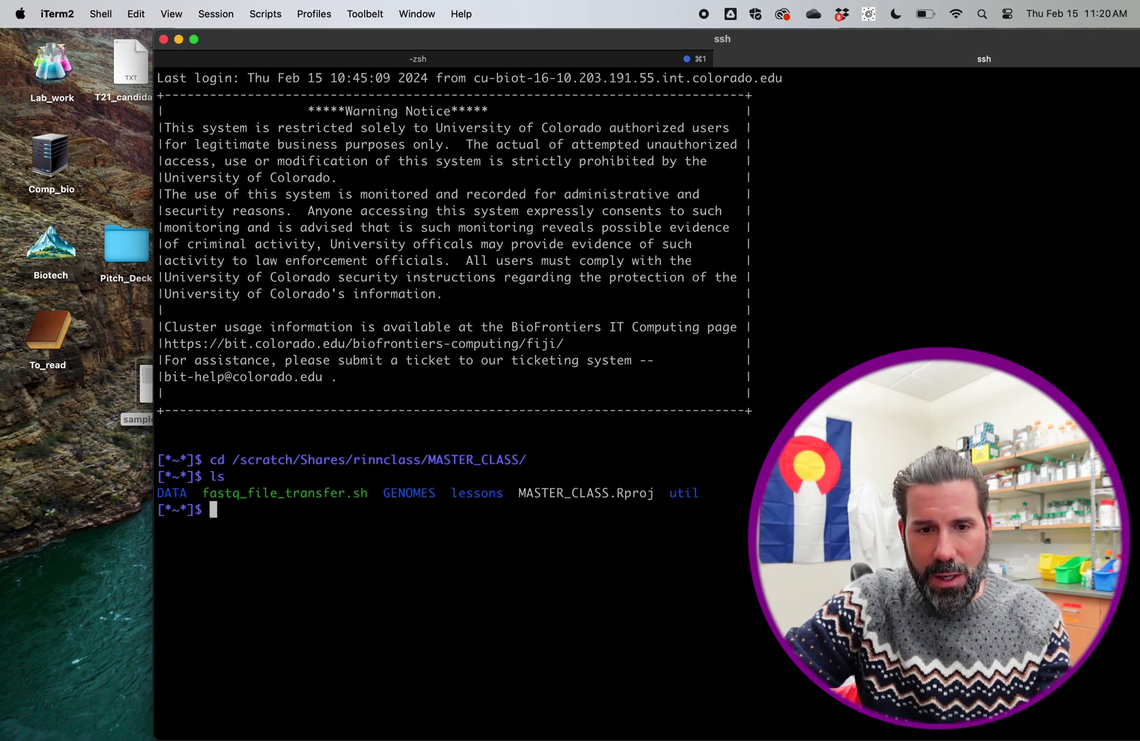
{"action": "type", "text": "cd"}
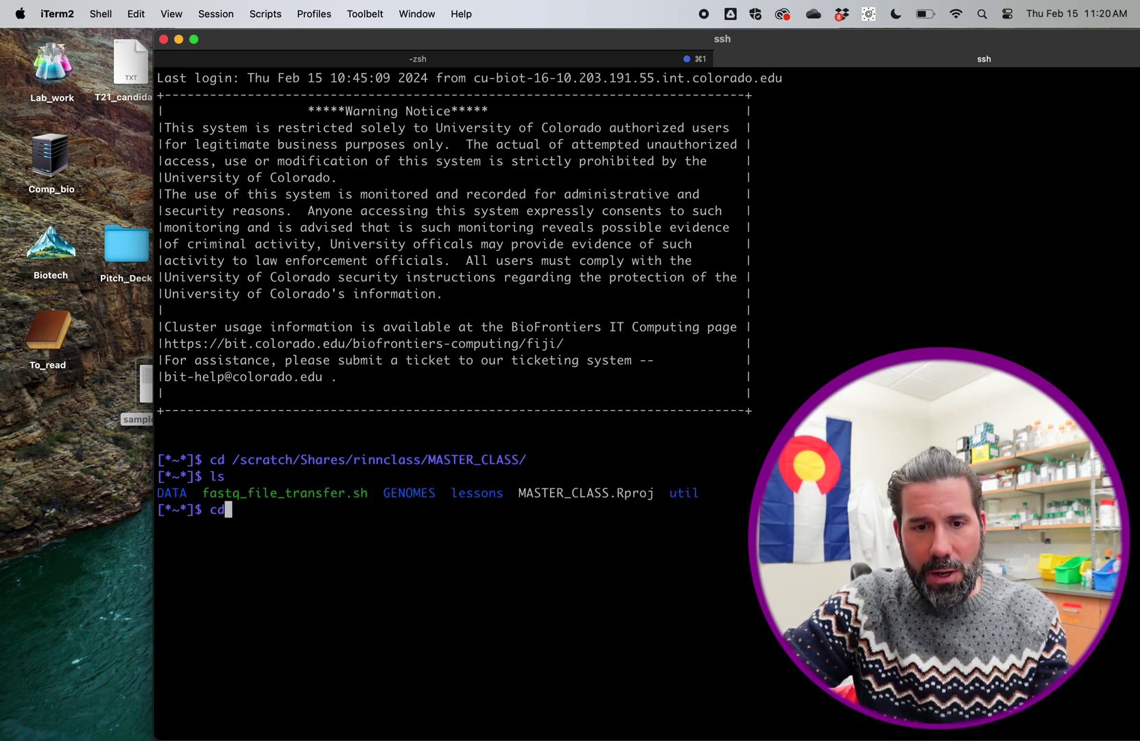
{"action": "type", "text": " DATA"}
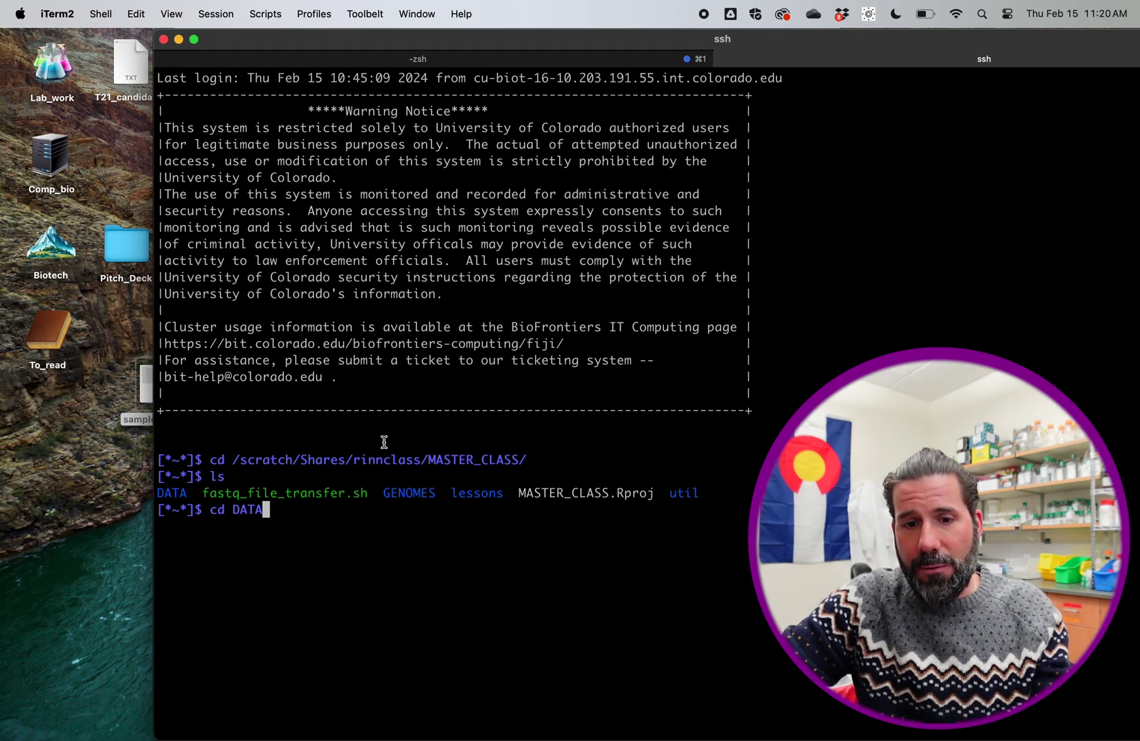
Change into the DATA folder and list its contents
{"action": "key", "text": "BackSpace"}
{"action": "key", "text": "BackSpace"}
{"action": "key", "text": "BackSpace"}
{"action": "key", "text": "BackSpace"}
{"action": "key", "text": "BackSpace"}
{"action": "key", "text": "BackSpace"}
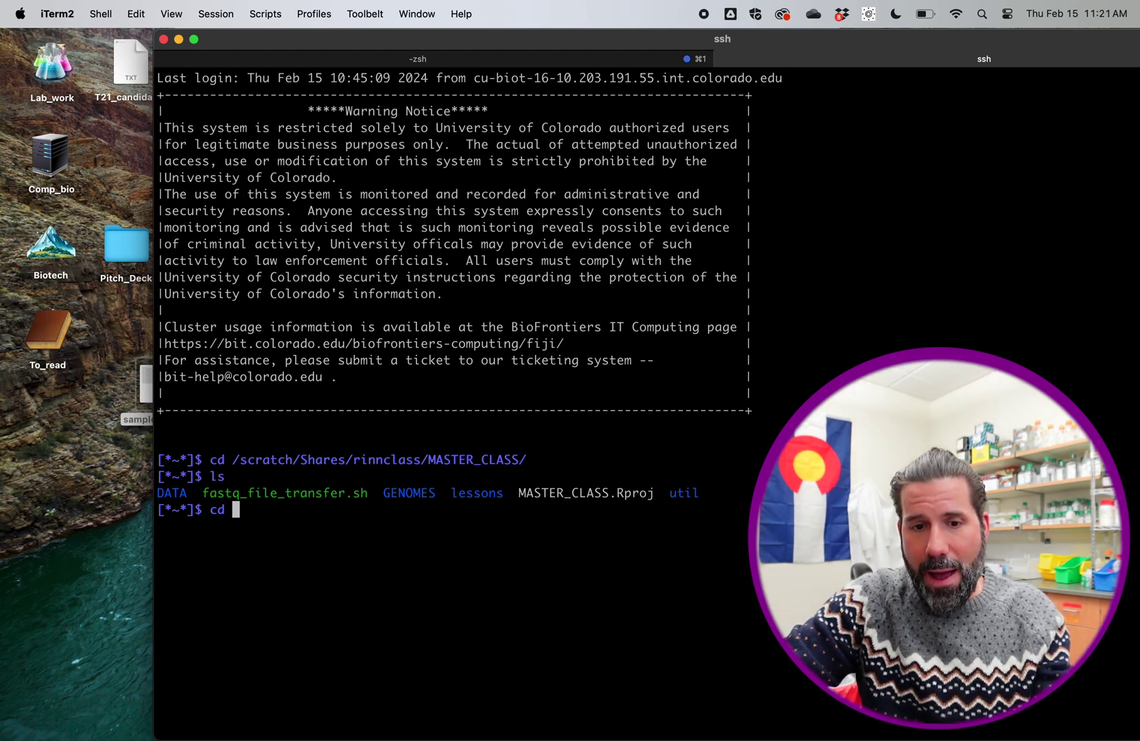
{"action": "type", "text": "c"}
{"action": "key", "text": "BackSpace"}
{"action": "type", "text": "d DAT"}
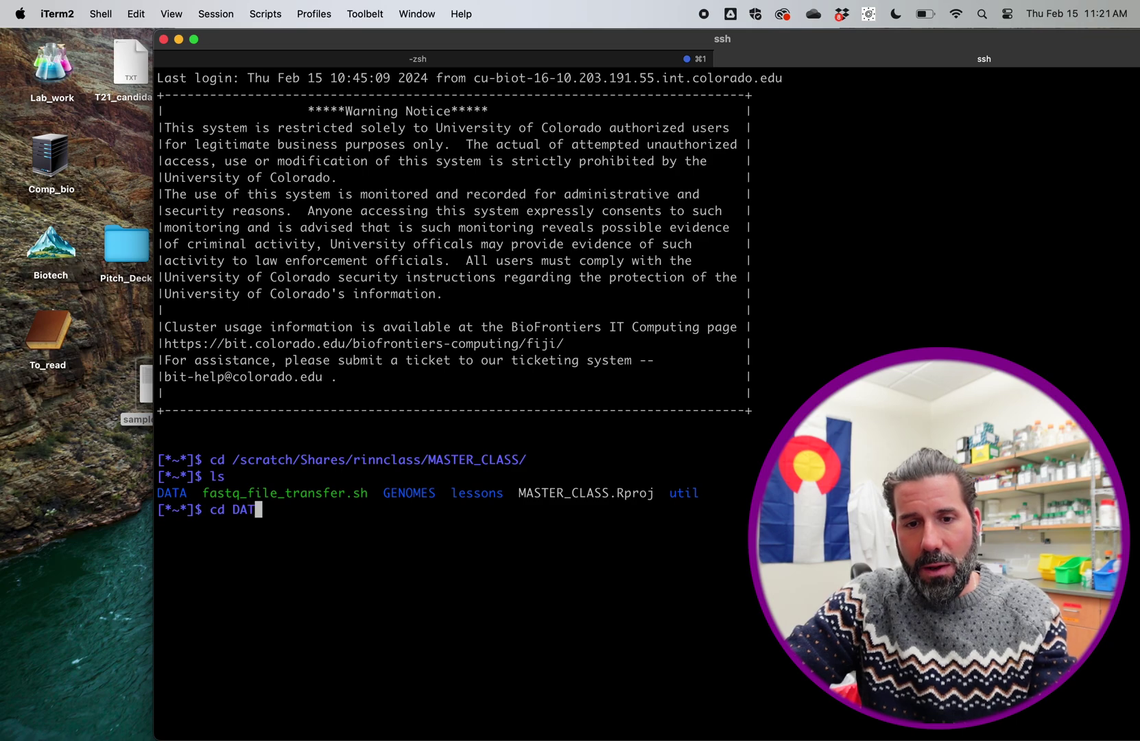
{"action": "key", "text": "Tab"}
{"action": "key", "text": "Return"}
{"action": "type", "text": "ls"}
{"action": "key", "text": "Return"}
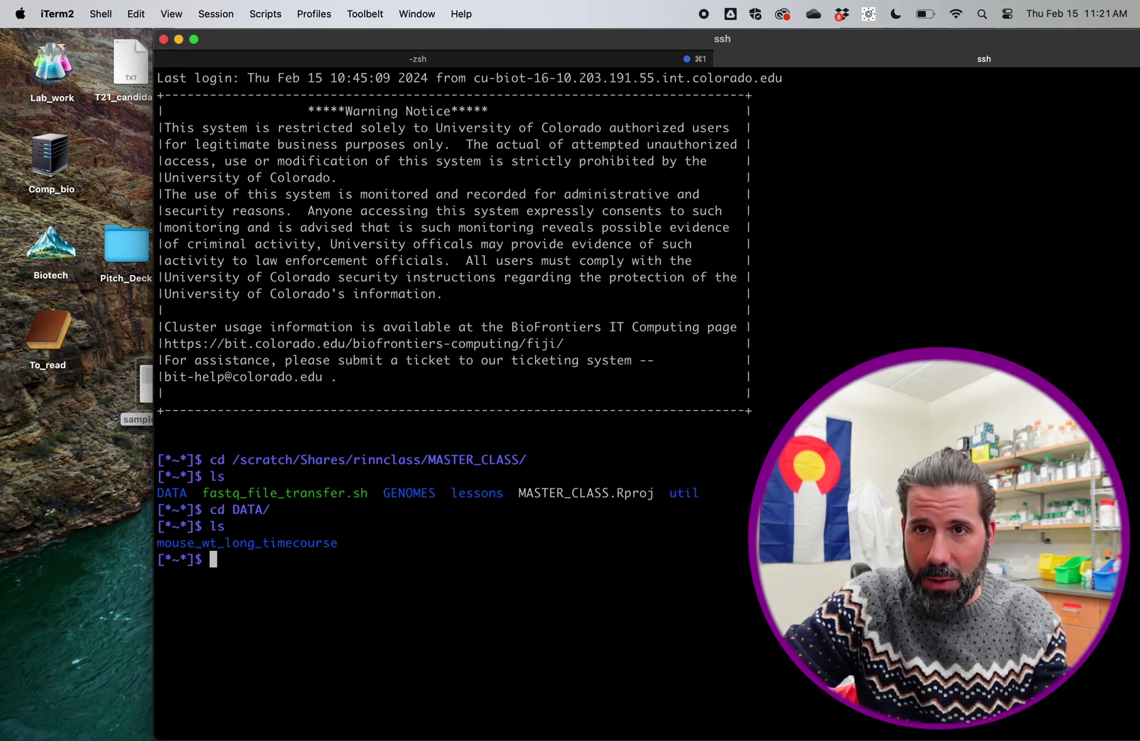
Enter mouse_wt_long_timecourse, list its fastq.gz files, and highlight the R1/R2 read labels
{"action": "type", "text": "cd"}
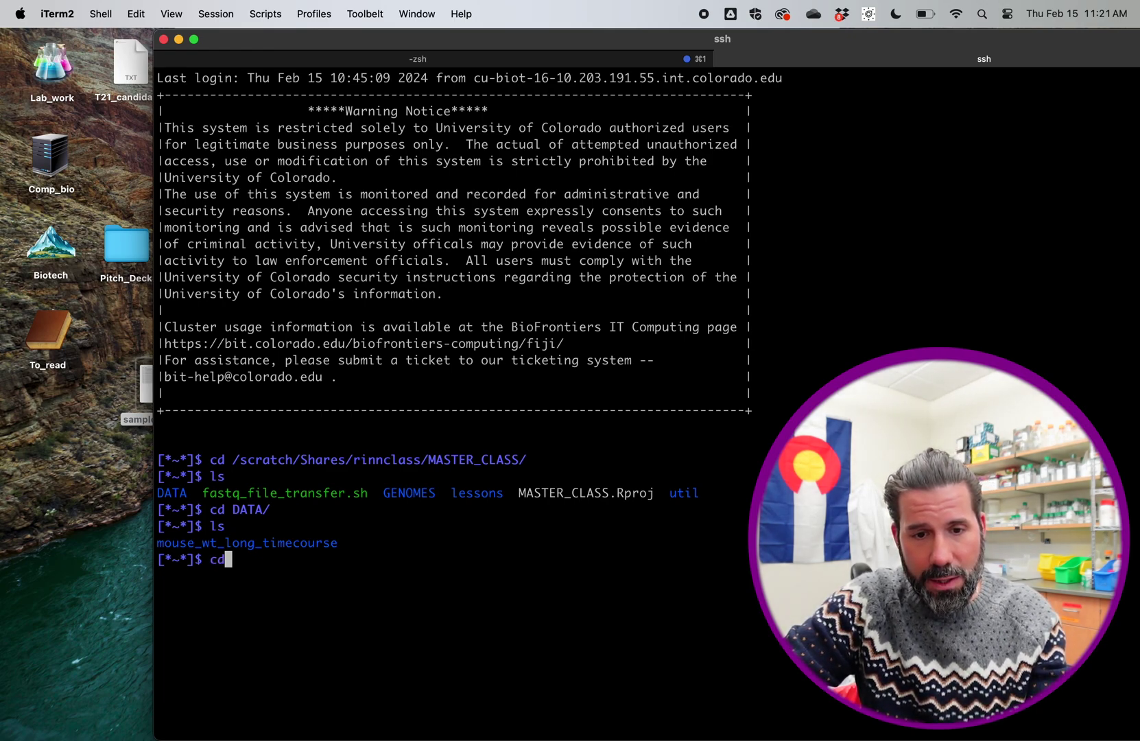
{"action": "type", "text": " mous"}
{"action": "key", "text": "BackSpace"}
{"action": "key", "text": "BackSpace"}
{"action": "type", "text": "u"}
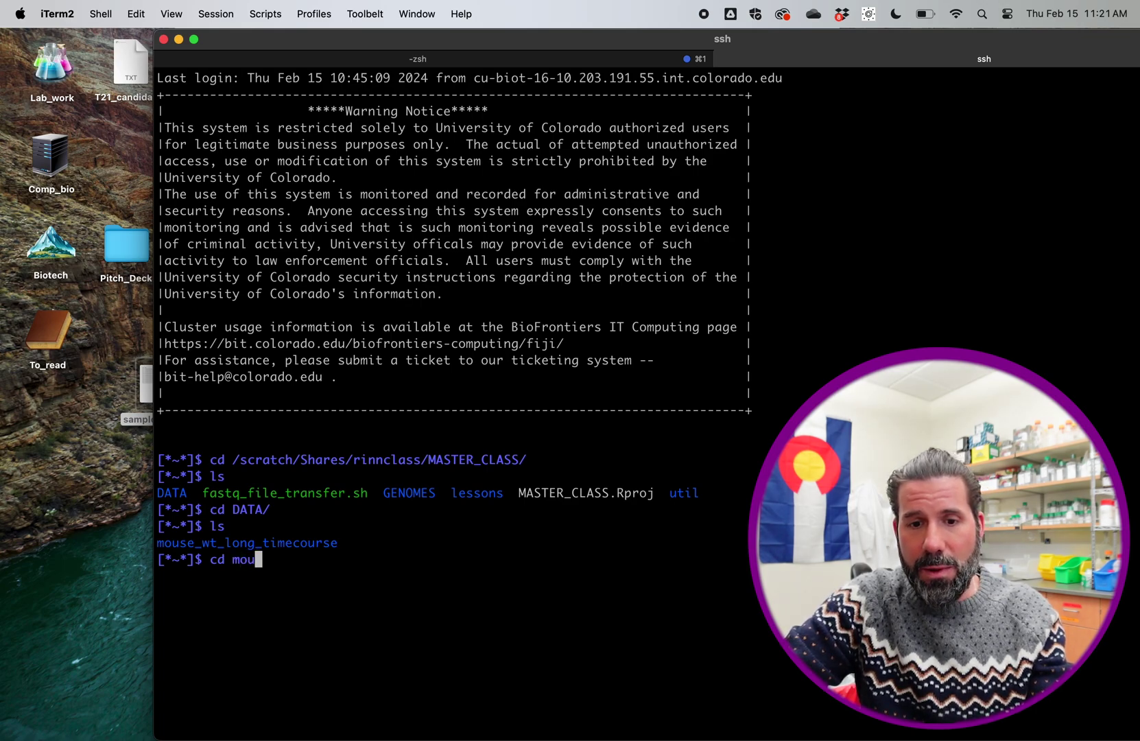
{"action": "key", "text": "Tab"}
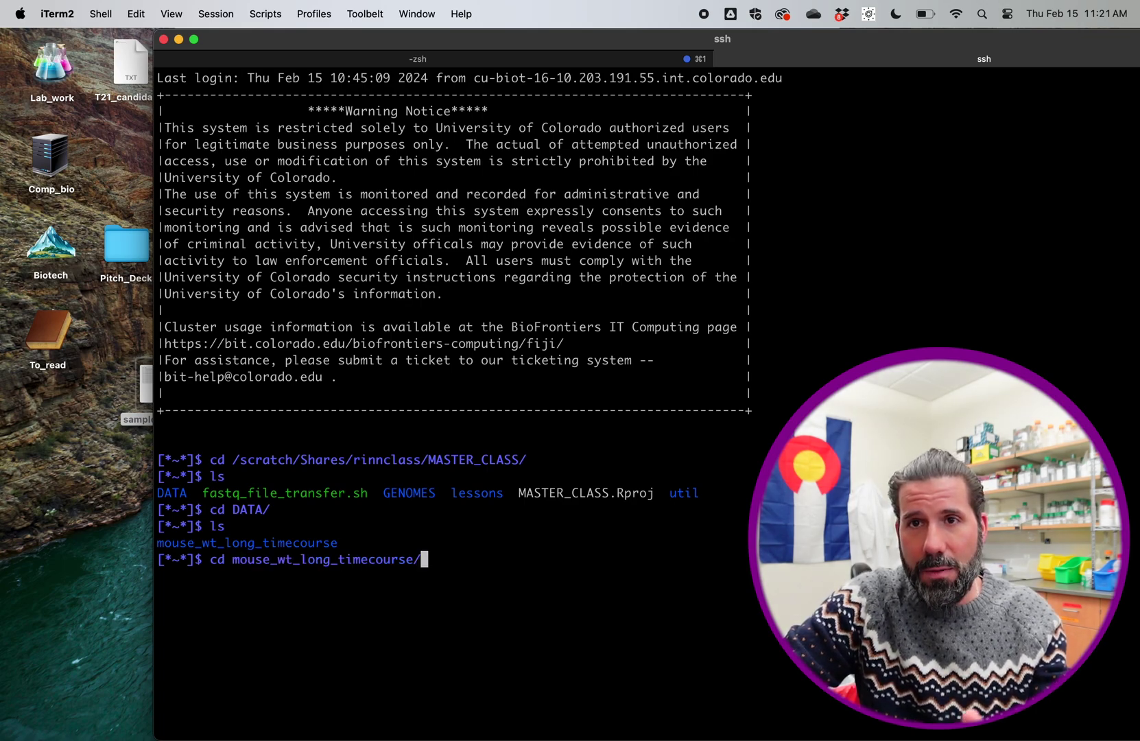
{"action": "key", "text": "Return"}
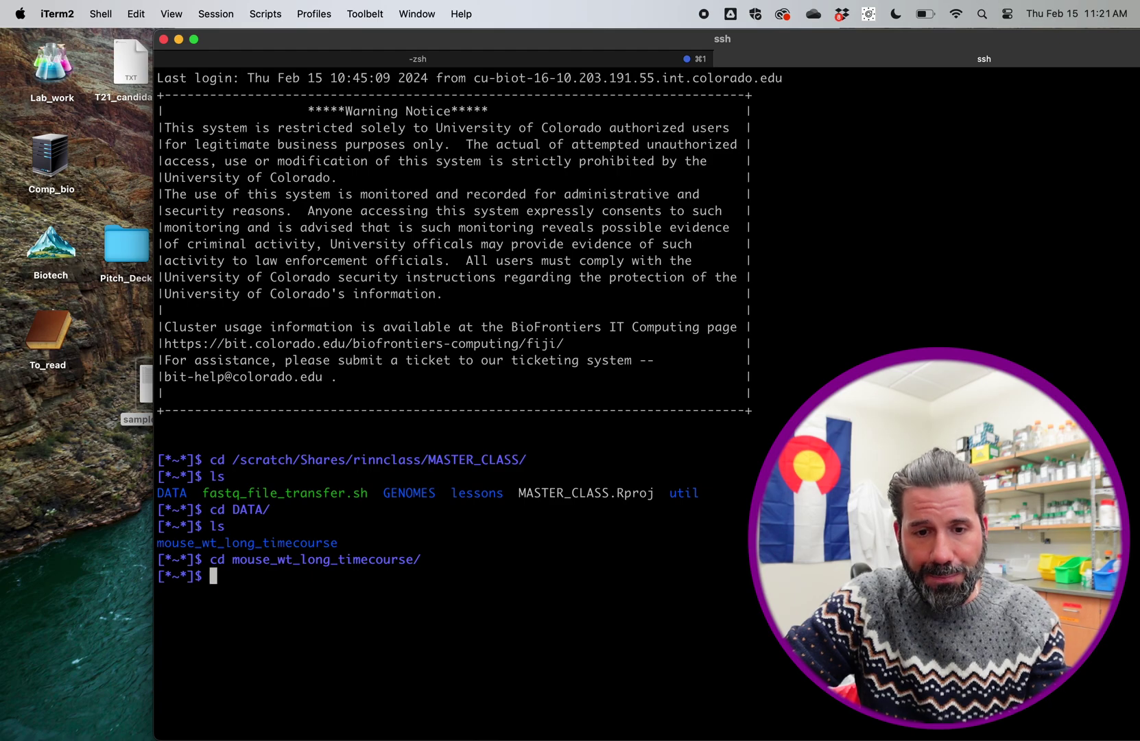
{"action": "type", "text": "ls"}
{"action": "key", "text": "Return"}
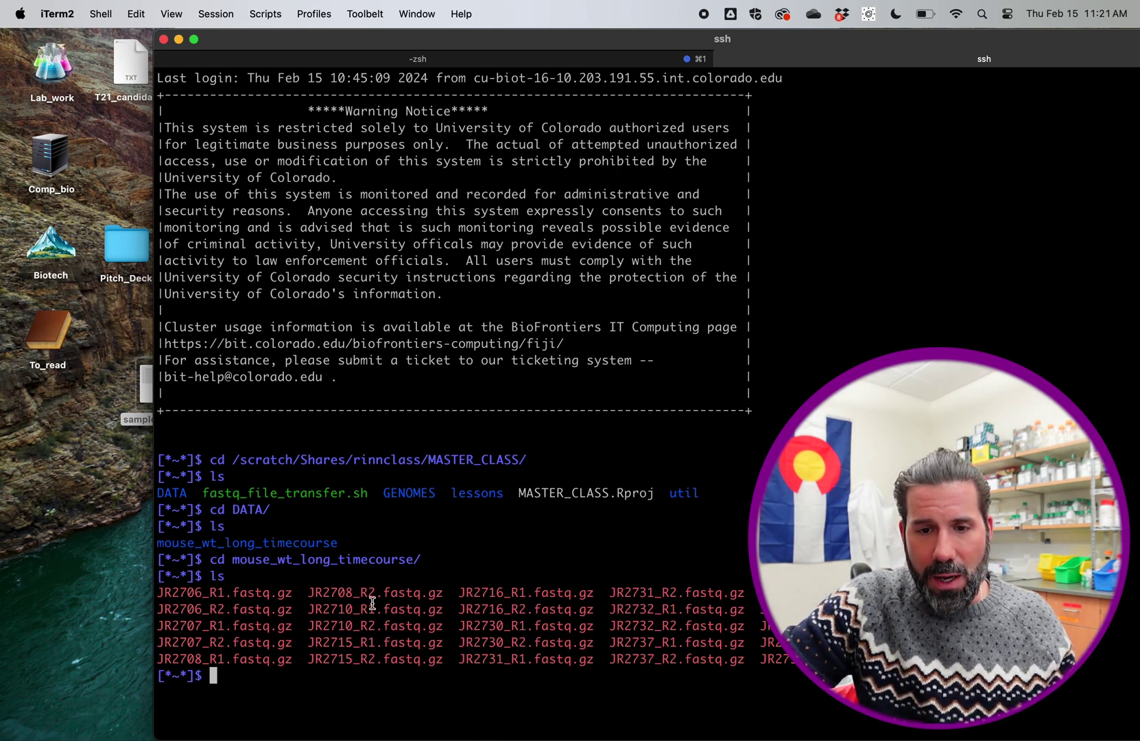
{"action": "left_click_drag", "start_coordinate": [375, 595], "coordinate": [360, 595]}
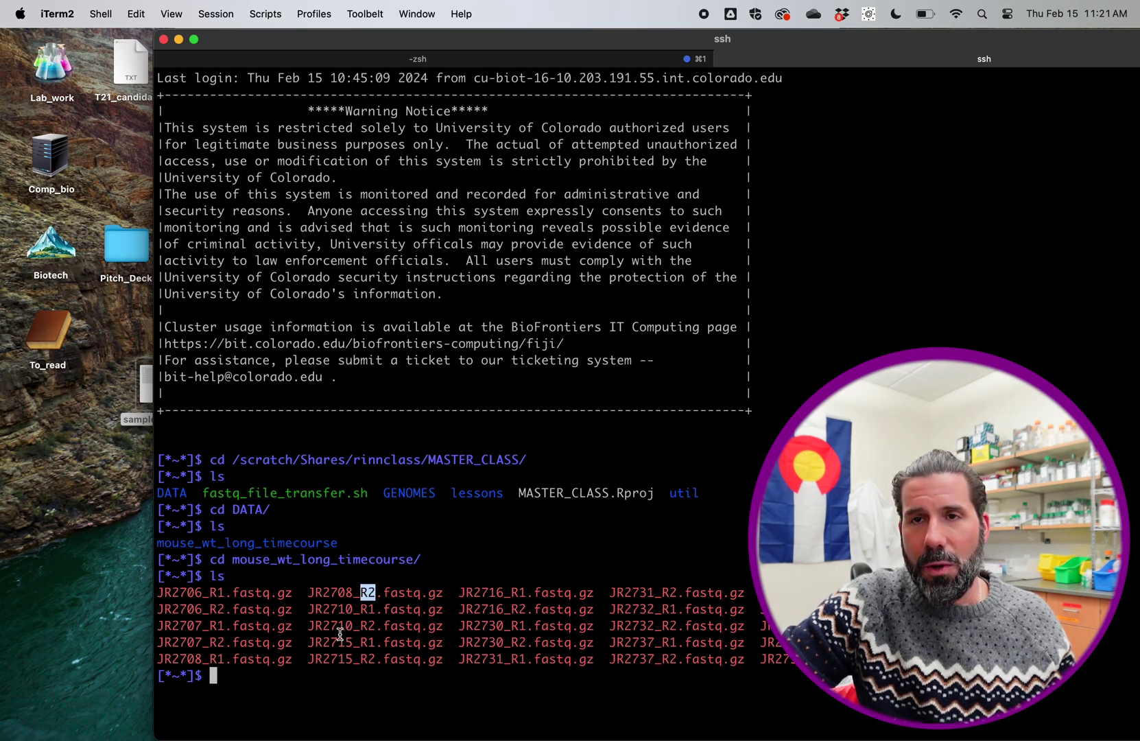
{"action": "left_click_drag", "start_coordinate": [376, 609], "coordinate": [366, 610]}
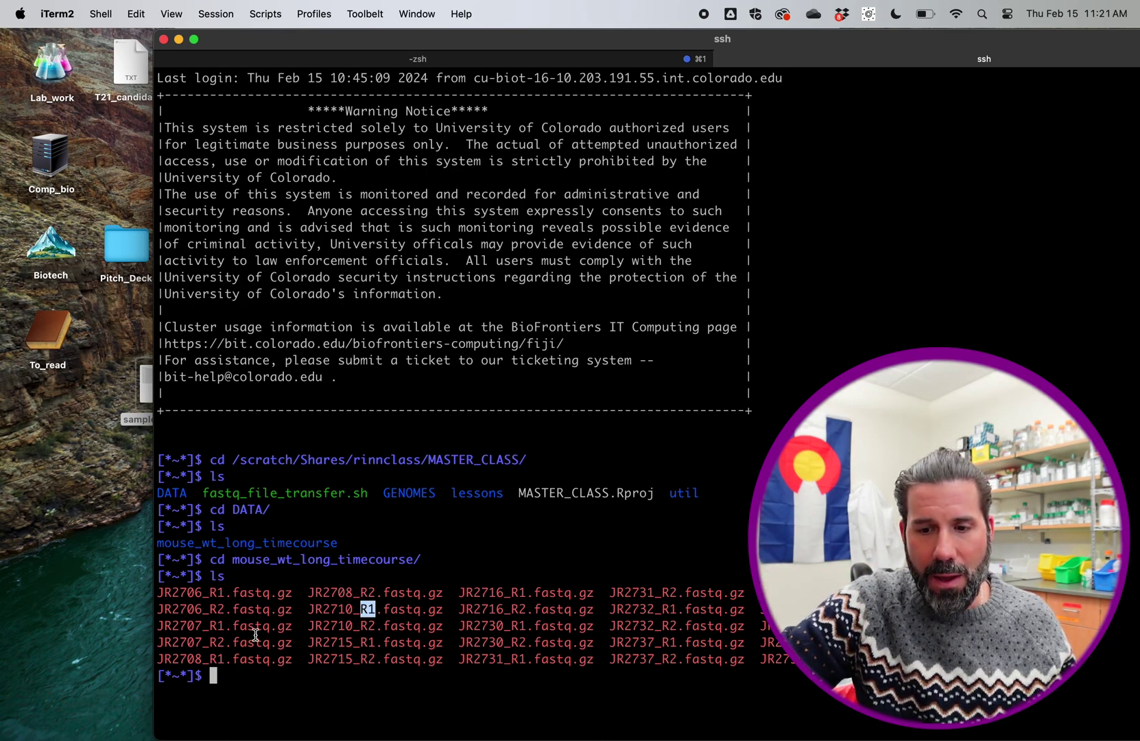
Print the folder's full path with pwd and copy it
{"action": "type", "text": "pwd"}
{"action": "key", "text": "Return"}
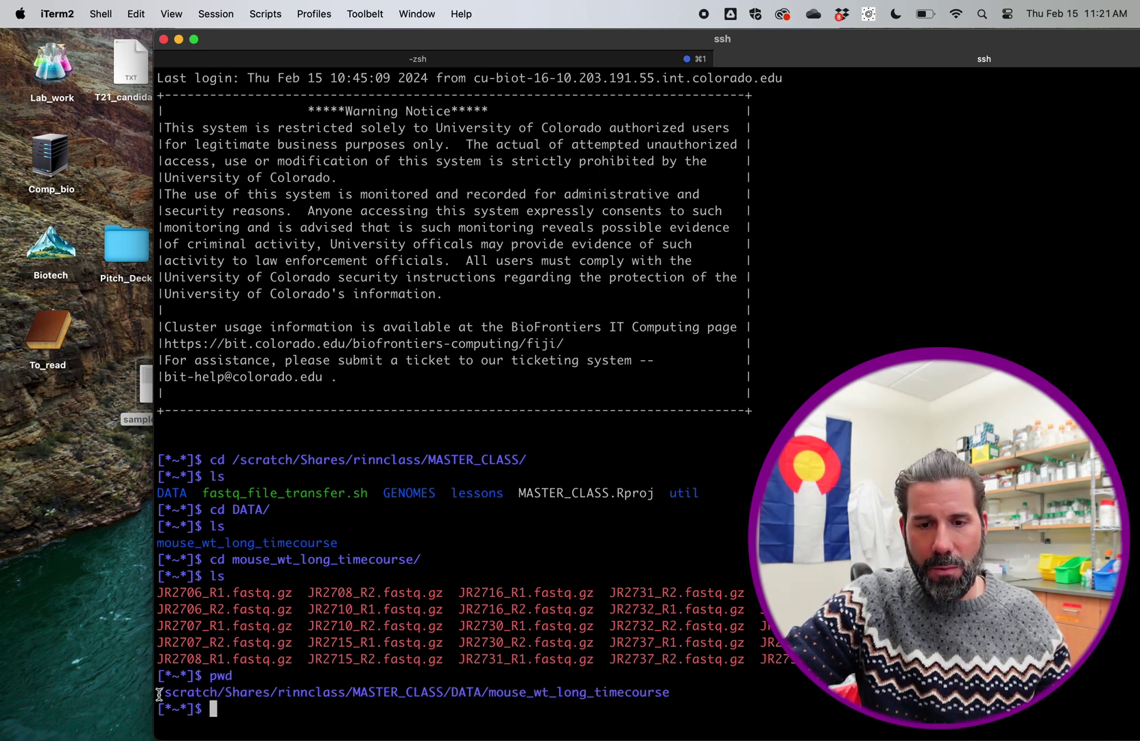
{"action": "left_click_drag", "start_coordinate": [159, 693], "coordinate": [701, 692]}
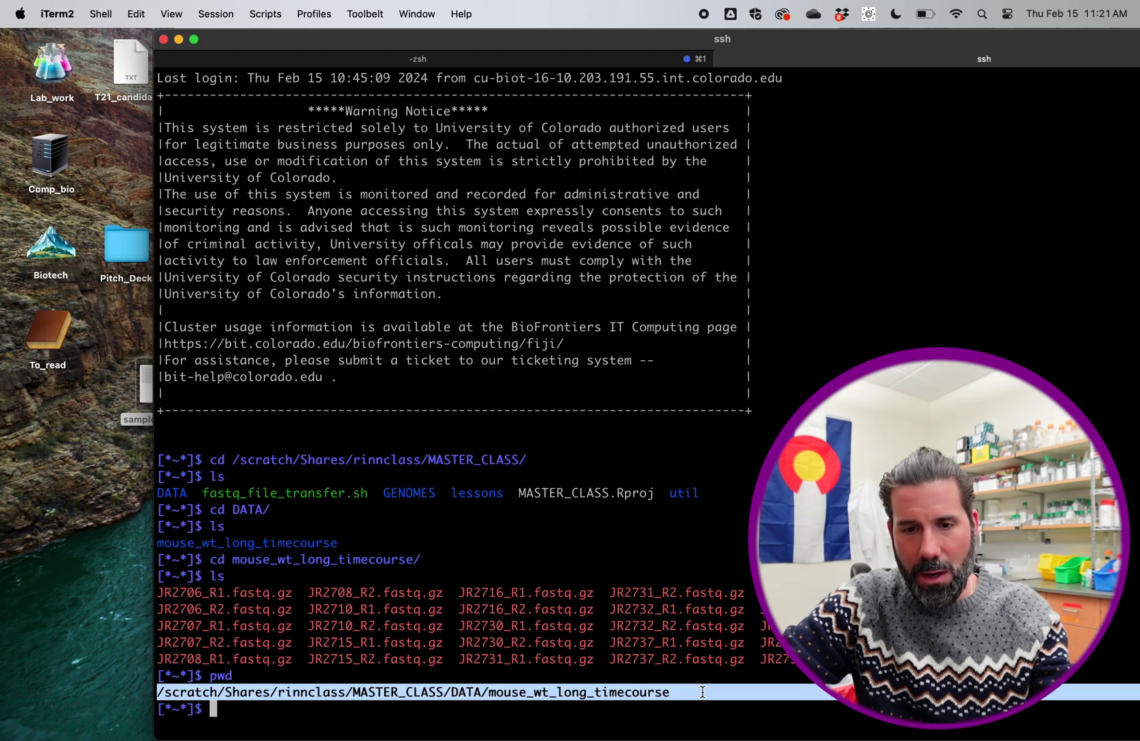
{"action": "key", "text": "super+c"}
{"action": "key", "text": "super+Tab"}
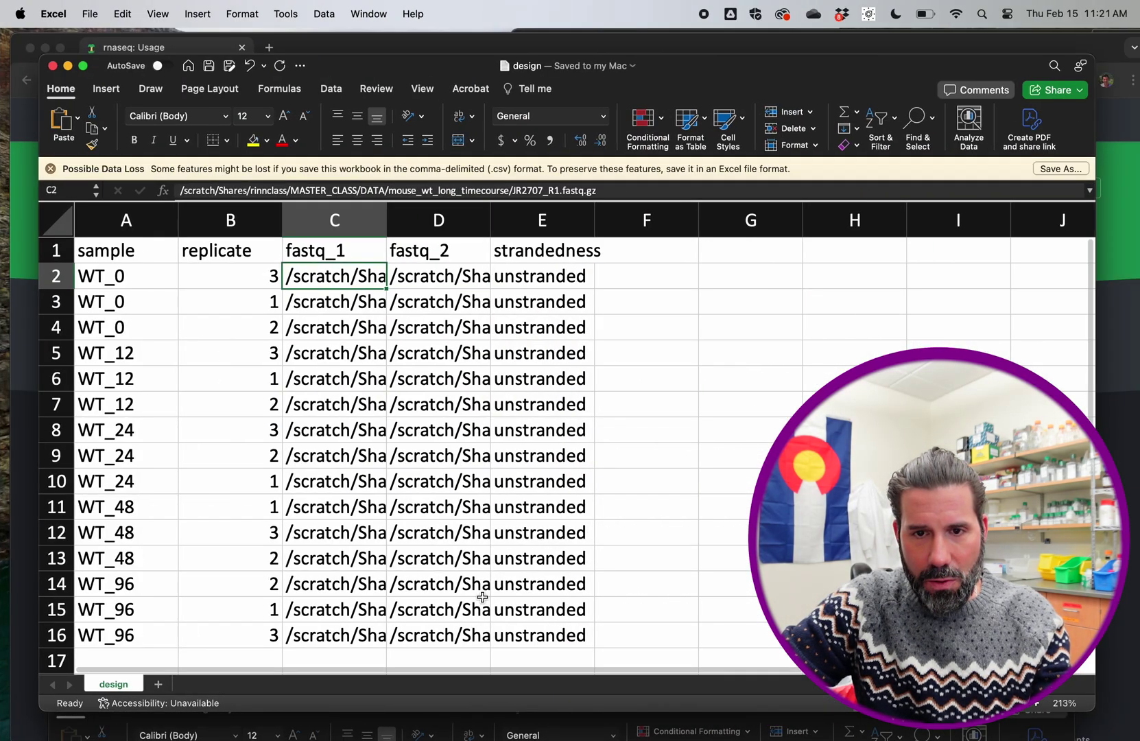
In Book1, enter the headers Sample in A1 and lowercase replicate in B1
{"action": "key", "text": "super+grave"}
{"action": "left_click_drag", "start_coordinate": [465, 680], "coordinate": [476, 15]}
{"action": "type", "text": "S"}
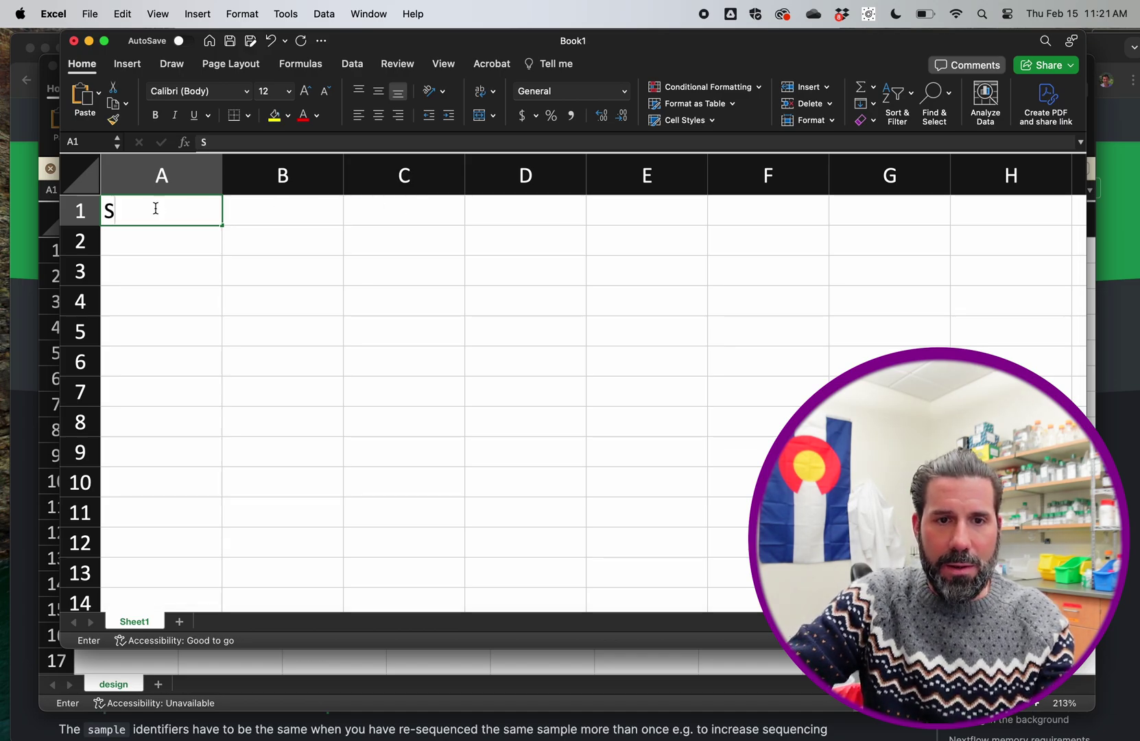
{"action": "type", "text": "ample"}
{"action": "key", "text": "Tab"}
{"action": "type", "text": "Re"}
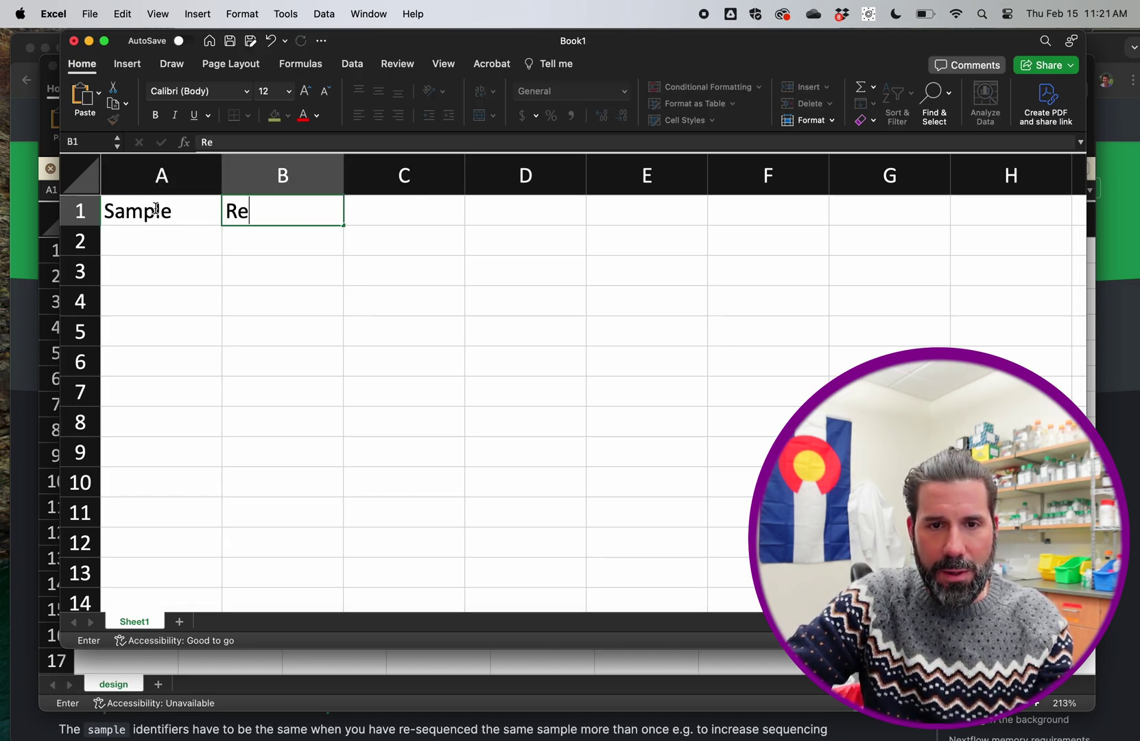
{"action": "type", "text": "plicate"}
{"action": "key", "text": "BackSpace"}
{"action": "key", "text": "BackSpace"}
{"action": "key", "text": "BackSpace"}
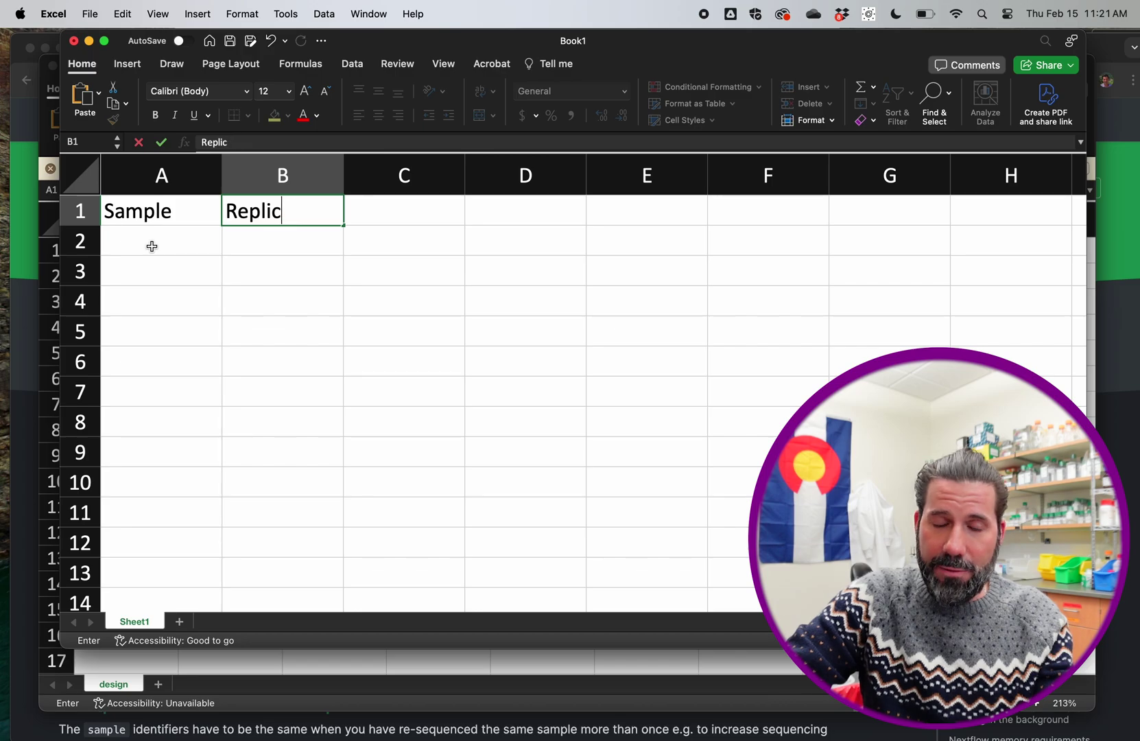
{"action": "key", "text": "BackSpace"}
{"action": "key", "text": "BackSpace"}
{"action": "key", "text": "BackSpace"}
{"action": "key", "text": "BackSpace"}
{"action": "key", "text": "BackSpace"}
{"action": "key", "text": "BackSpace"}
{"action": "type", "text": "replic"}
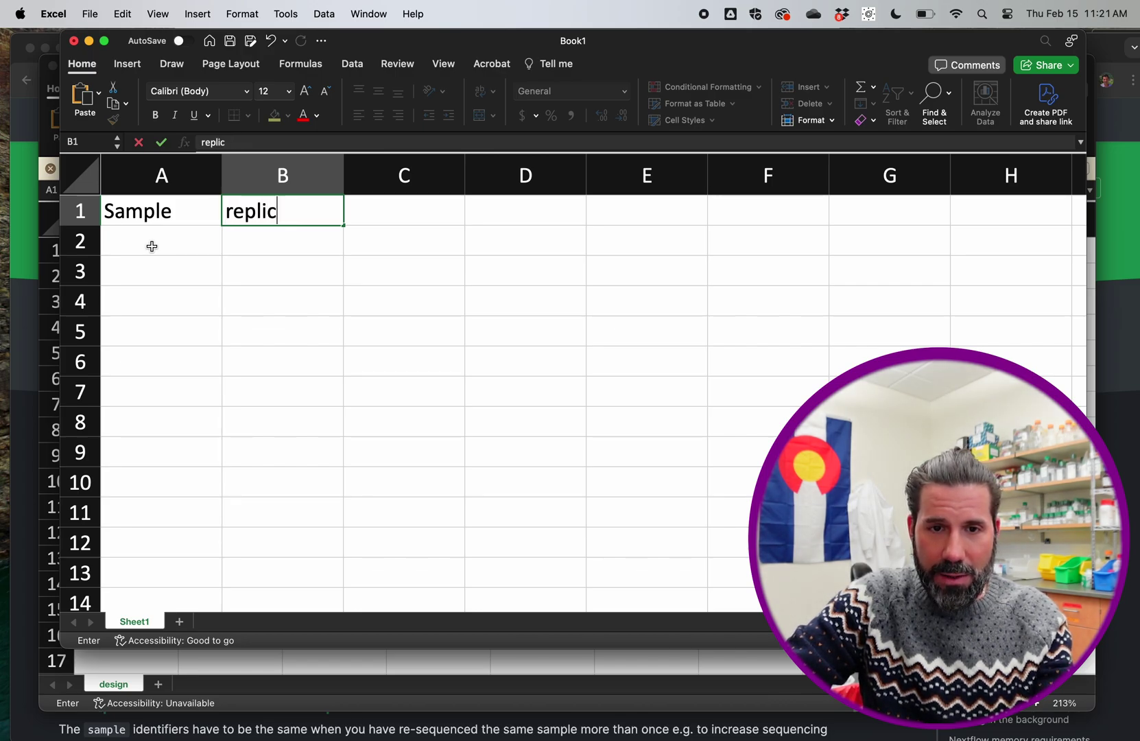
{"action": "type", "text": "ate"}
{"action": "left_click", "coordinate": [162, 212]}
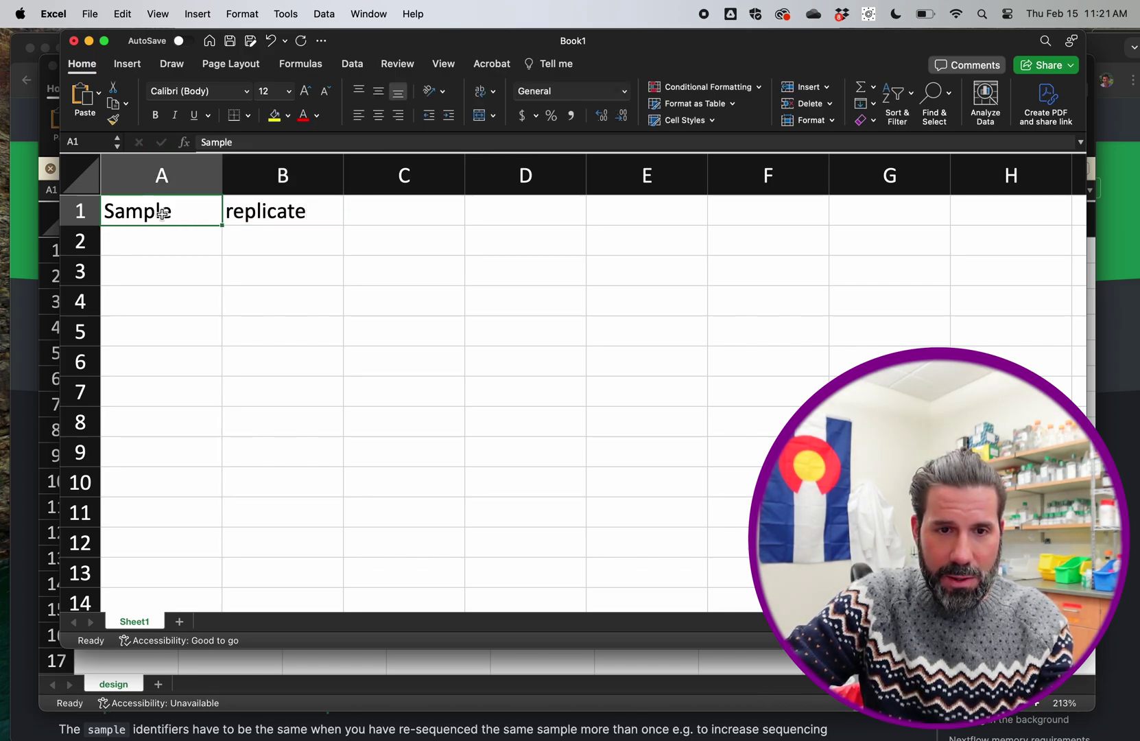
Change A1 to lowercase 'sample' and add the fastq_1 header in C1
{"action": "double_click", "coordinate": [113, 211]}
{"action": "key", "text": "BackSpace"}
{"action": "type", "text": "s"}
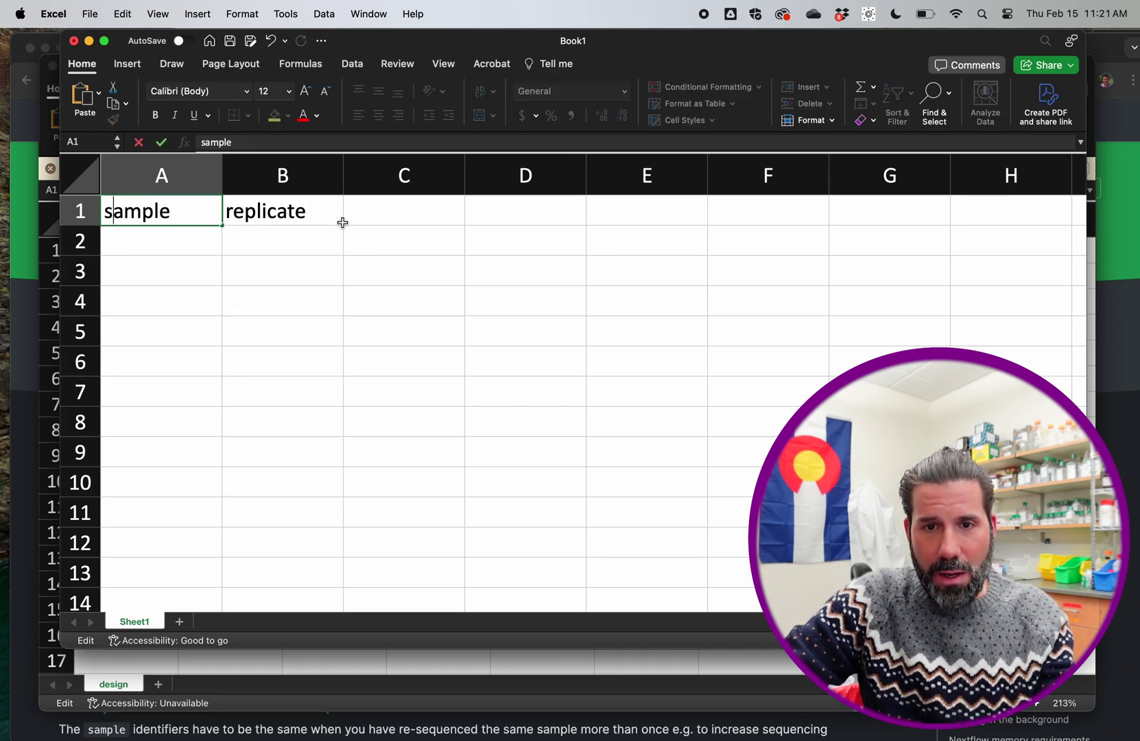
{"action": "left_click", "coordinate": [360, 221]}
{"action": "type", "text": "fastq"}
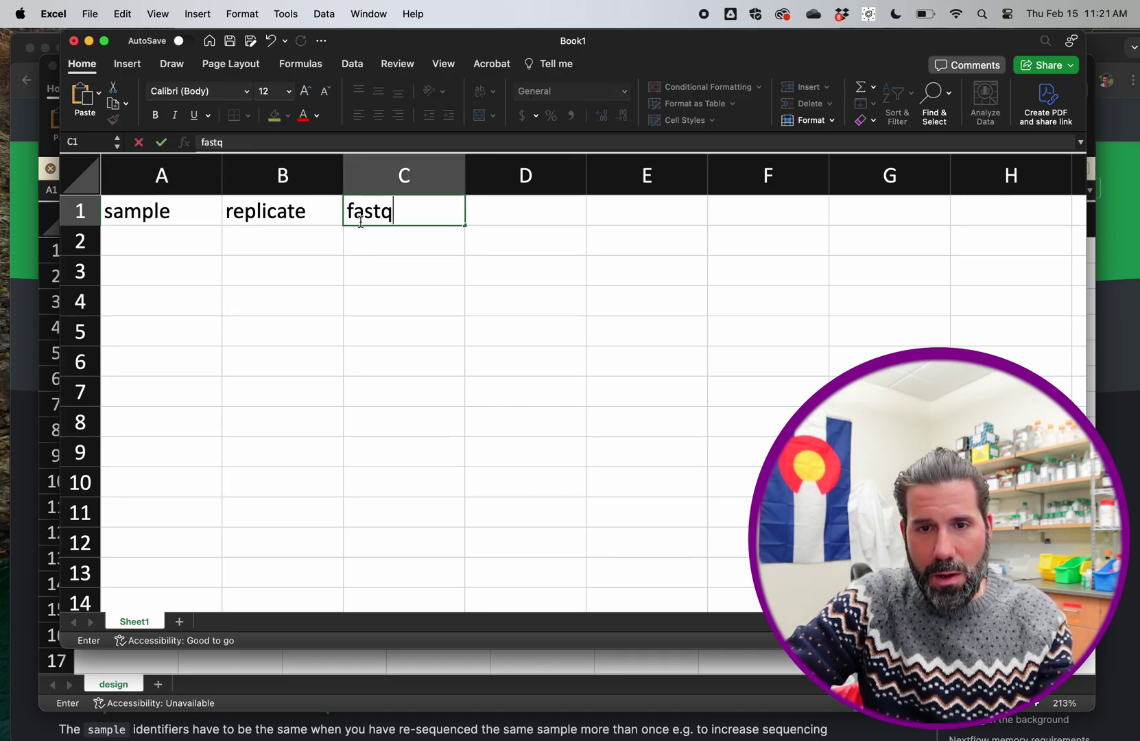
{"action": "type", "text": "_1"}
{"action": "left_click", "coordinate": [368, 232]}
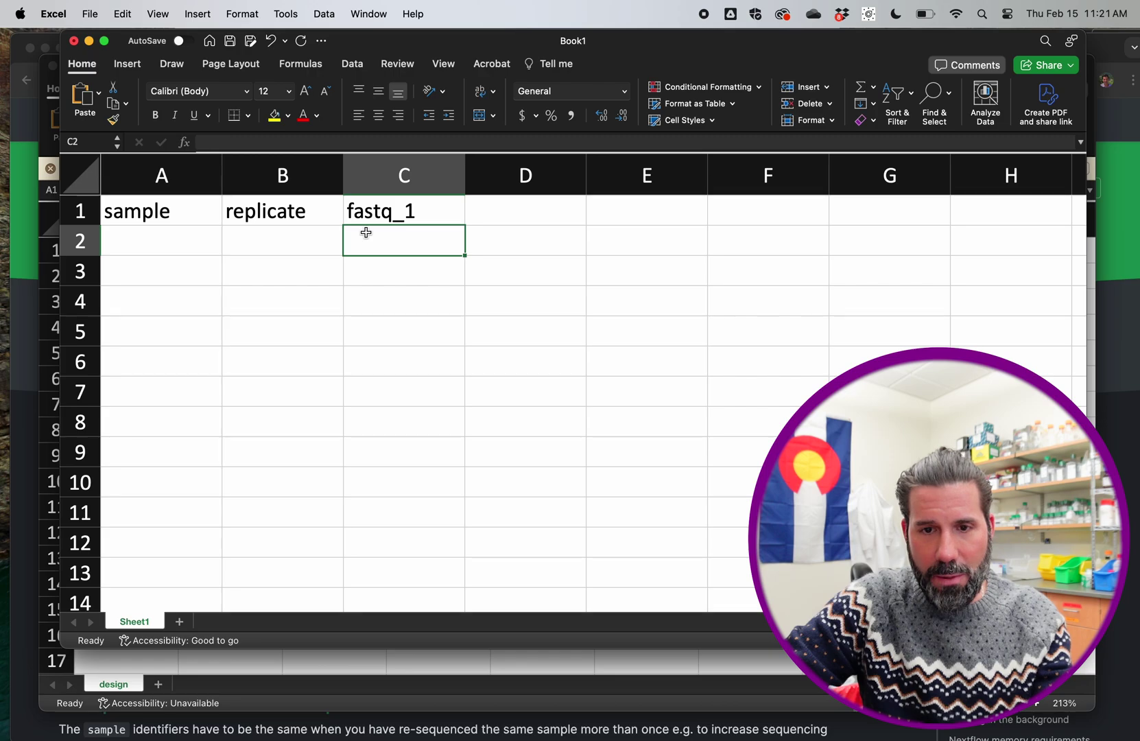
Paste the mouse_wt_long_timecourse folder path into C2; paste the fastq listing into G1, then undo it
{"action": "key", "text": "super+v"}
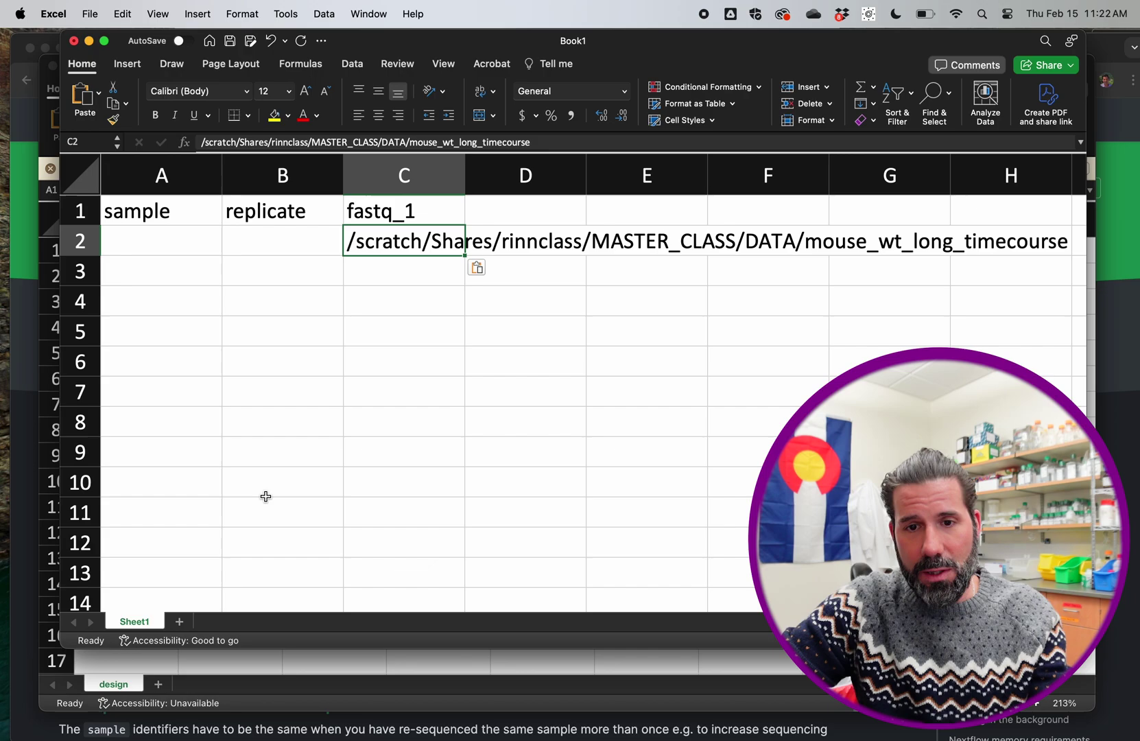
{"action": "key", "text": "super+Tab"}
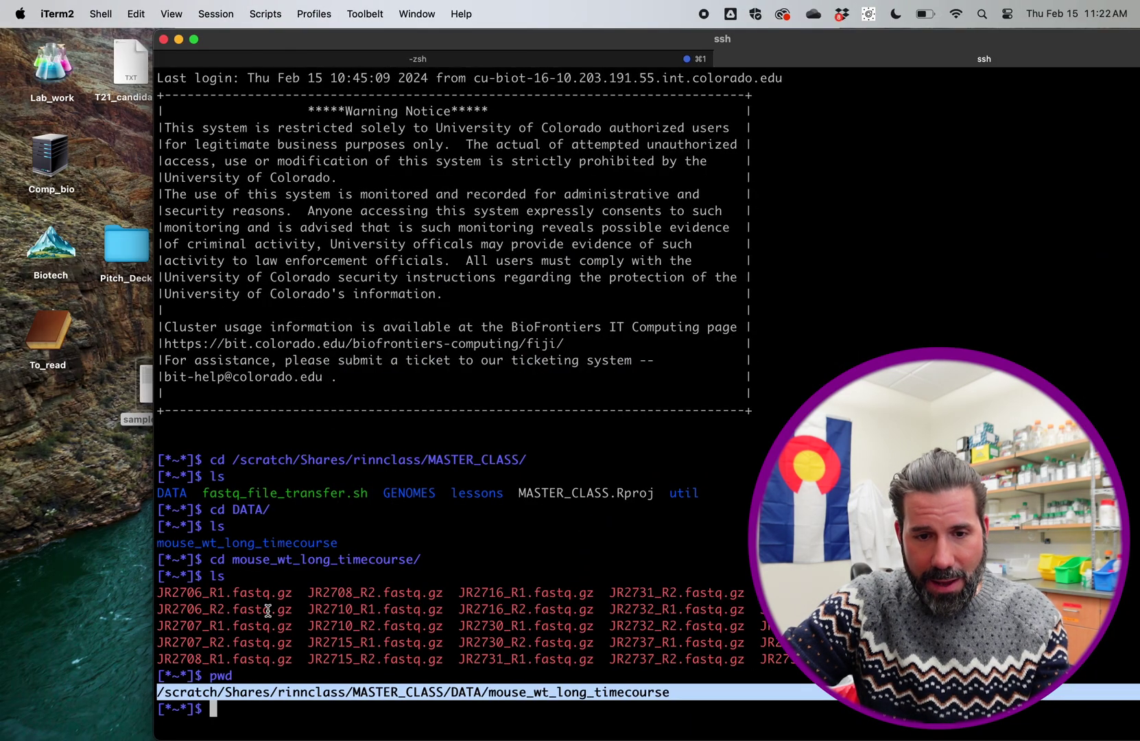
{"action": "left_click_drag", "start_coordinate": [159, 591], "coordinate": [1092, 655]}
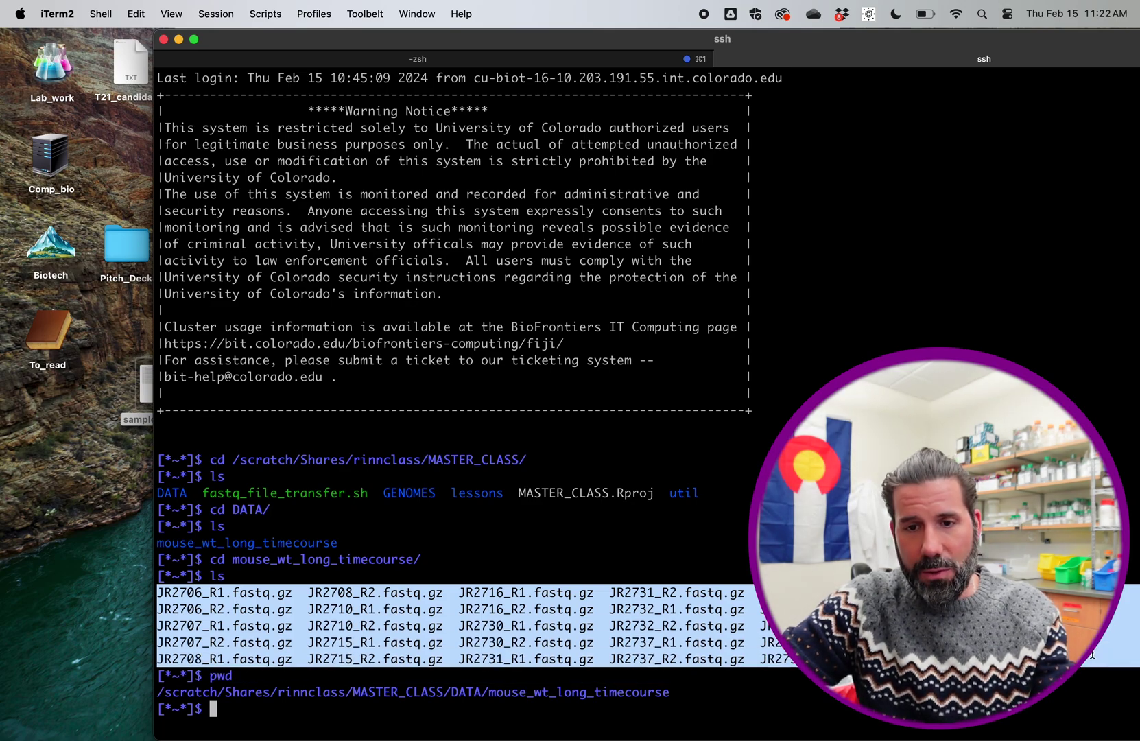
{"action": "key", "text": "super+Tab"}
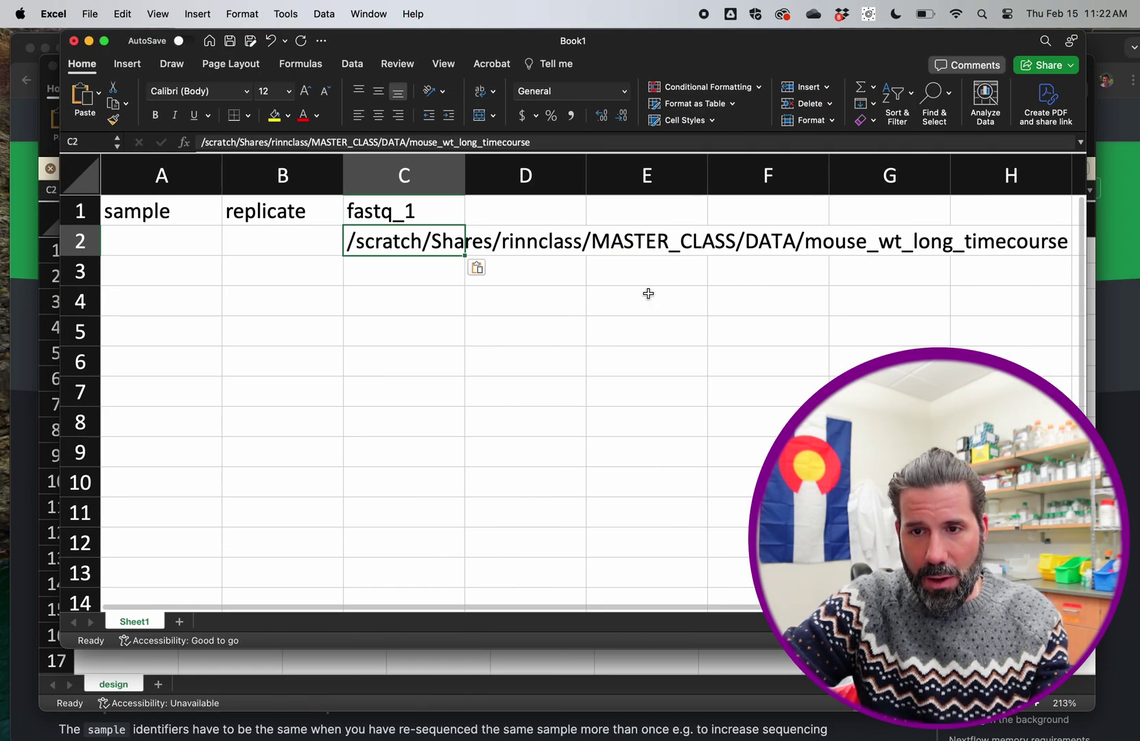
{"action": "left_click", "coordinate": [881, 222]}
{"action": "key", "text": "super+v"}
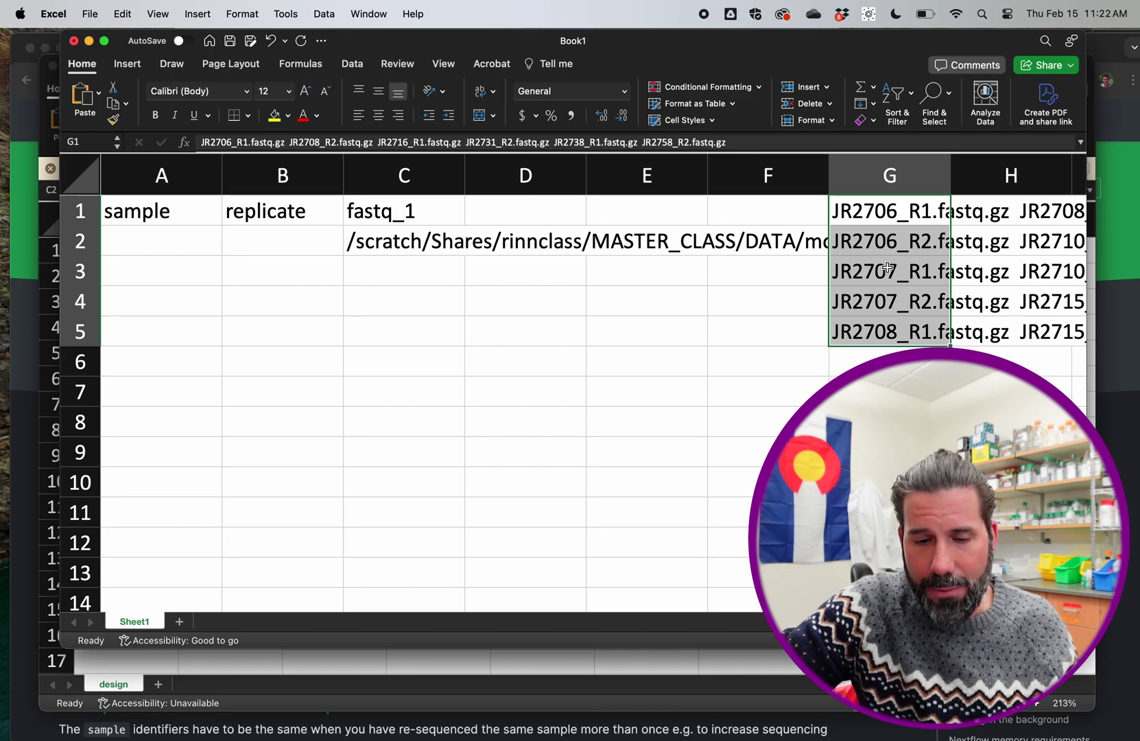
{"action": "key", "text": "super+z"}
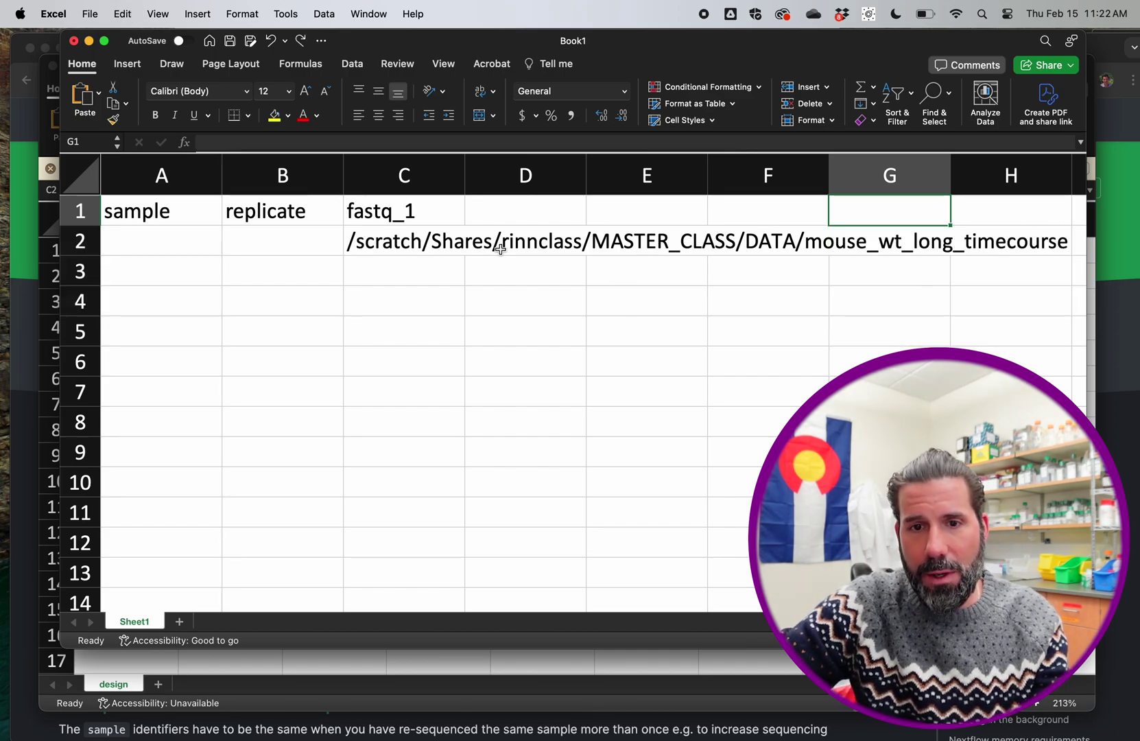
Add a fast_q header in cell D1
{"action": "left_click", "coordinate": [476, 211]}
{"action": "type", "text": "fast_q"}
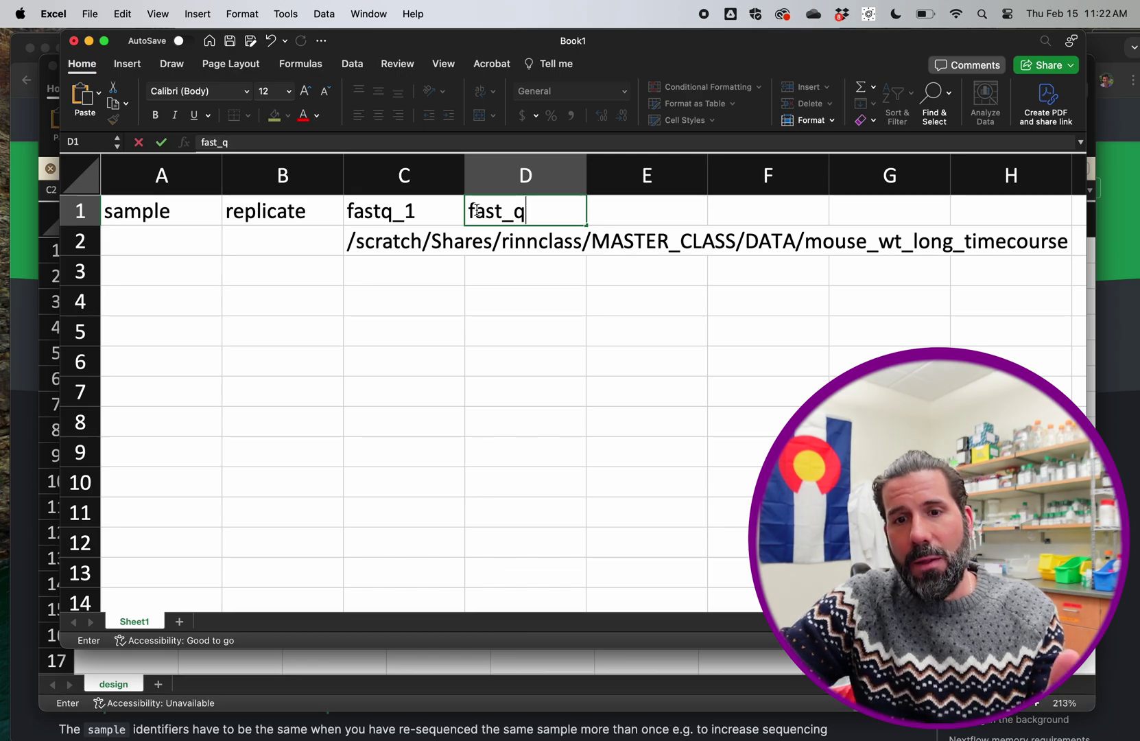
{"action": "left_click", "coordinate": [678, 221]}
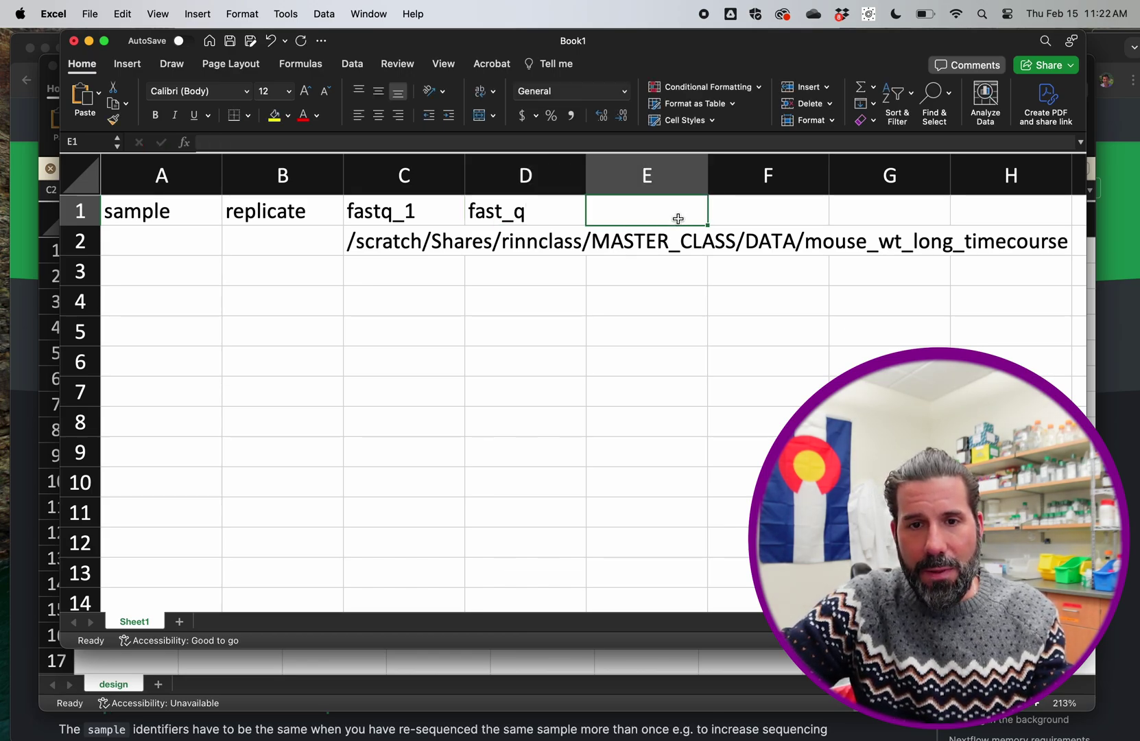
Bring the design workbook forward and view the end of C2's file path
{"action": "key", "text": "super+Tab"}
{"action": "key", "text": "super+shift+Tab"}
{"action": "key", "text": "super+grave"}
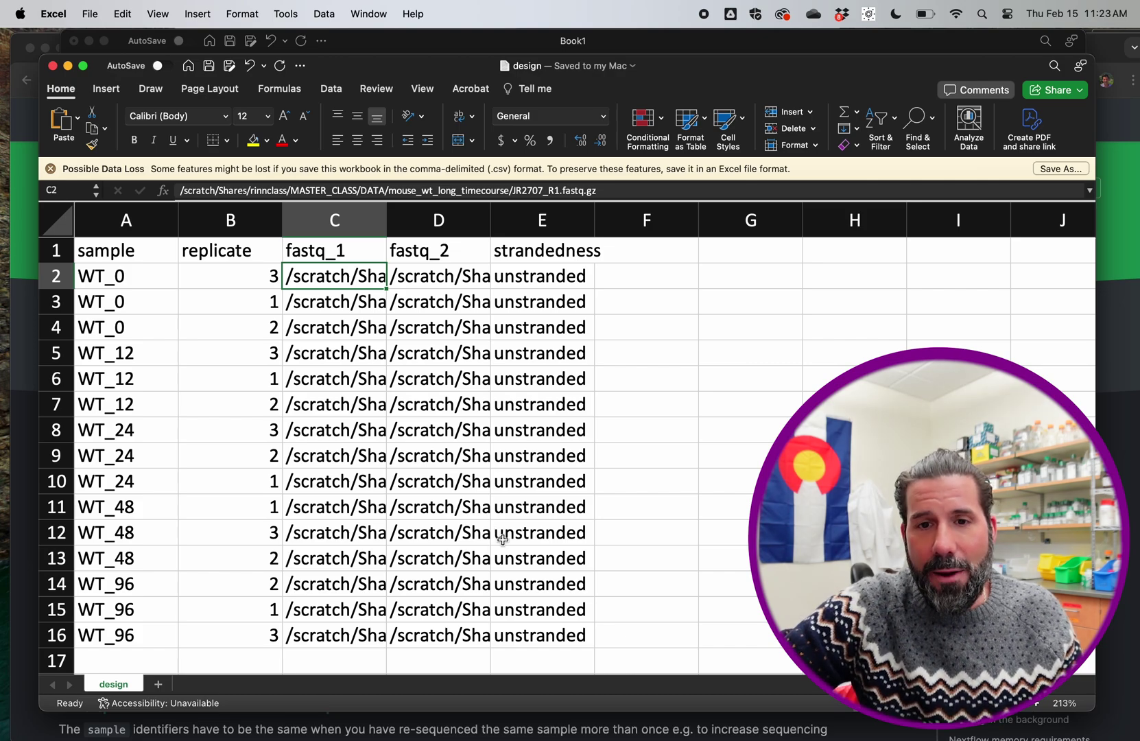
{"action": "left_click", "coordinate": [609, 192]}
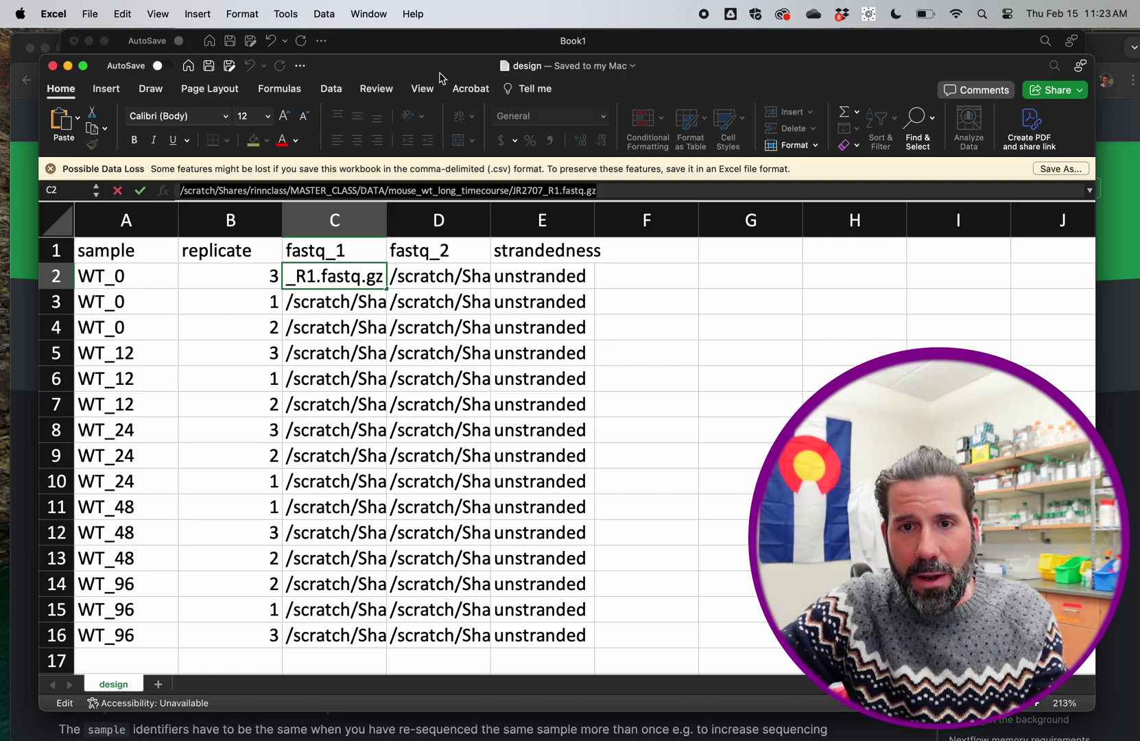
Close design.csv and Book1 without saving changes
{"action": "left_click_drag", "start_coordinate": [442, 72], "coordinate": [442, 102]}
{"action": "key", "text": "super+w"}
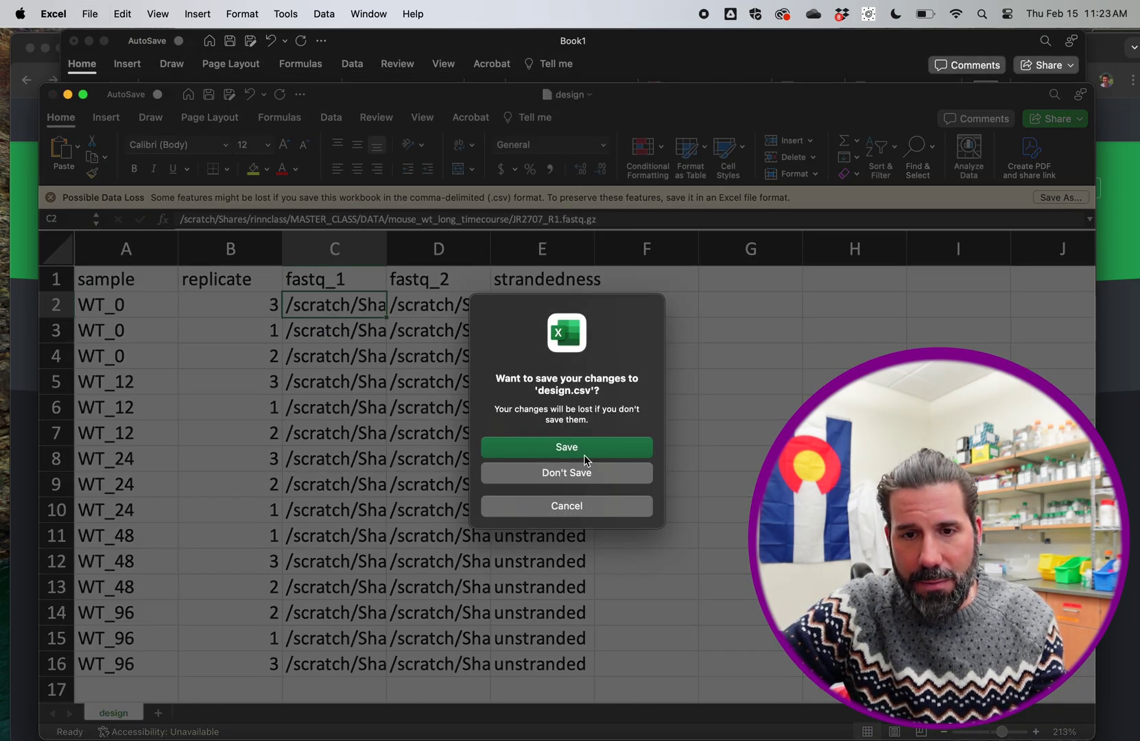
{"action": "left_click", "coordinate": [578, 473]}
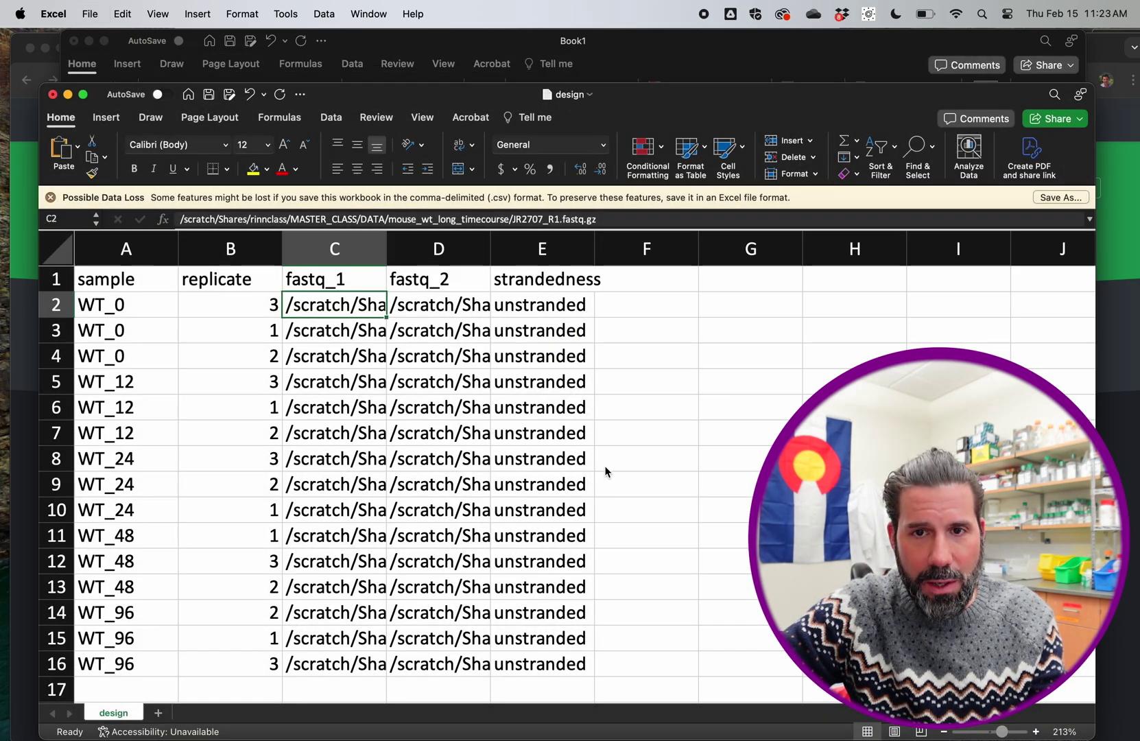
{"action": "key", "text": "super+w"}
{"action": "left_click", "coordinate": [530, 402]}
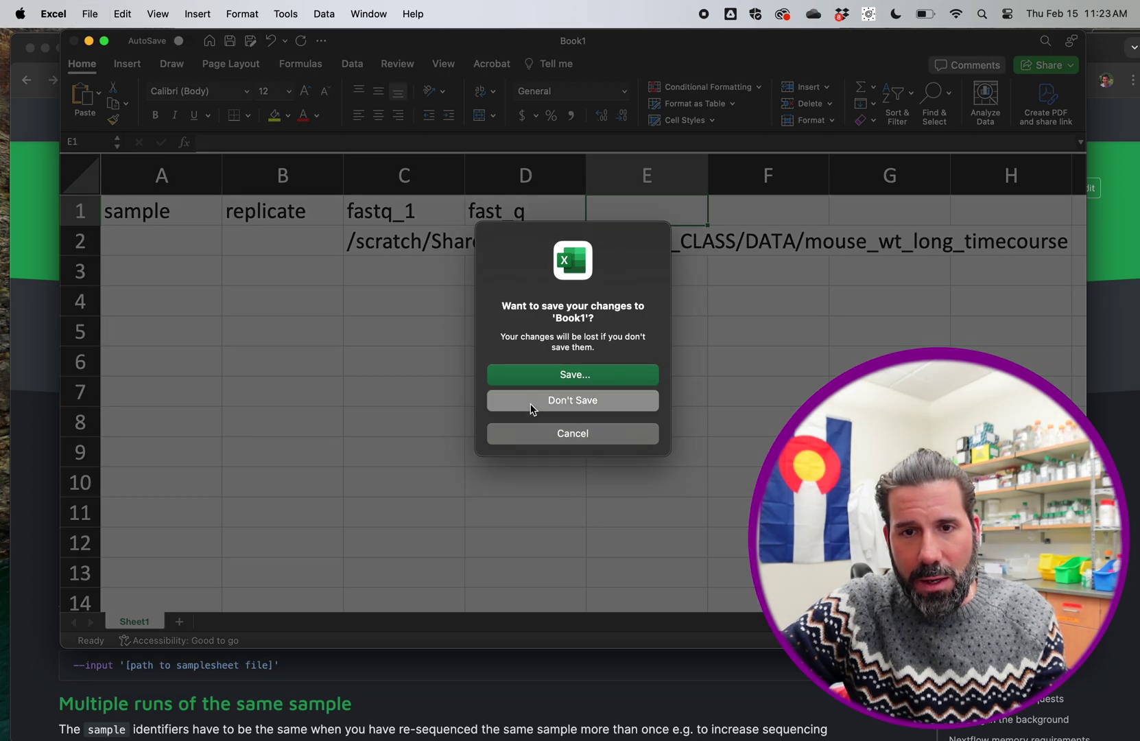
Open the empty RNAseq_2 folder in Cyberduck, leaving samplesheet.csv visible on the desktop
{"action": "left_click_drag", "start_coordinate": [449, 44], "coordinate": [511, 352]}
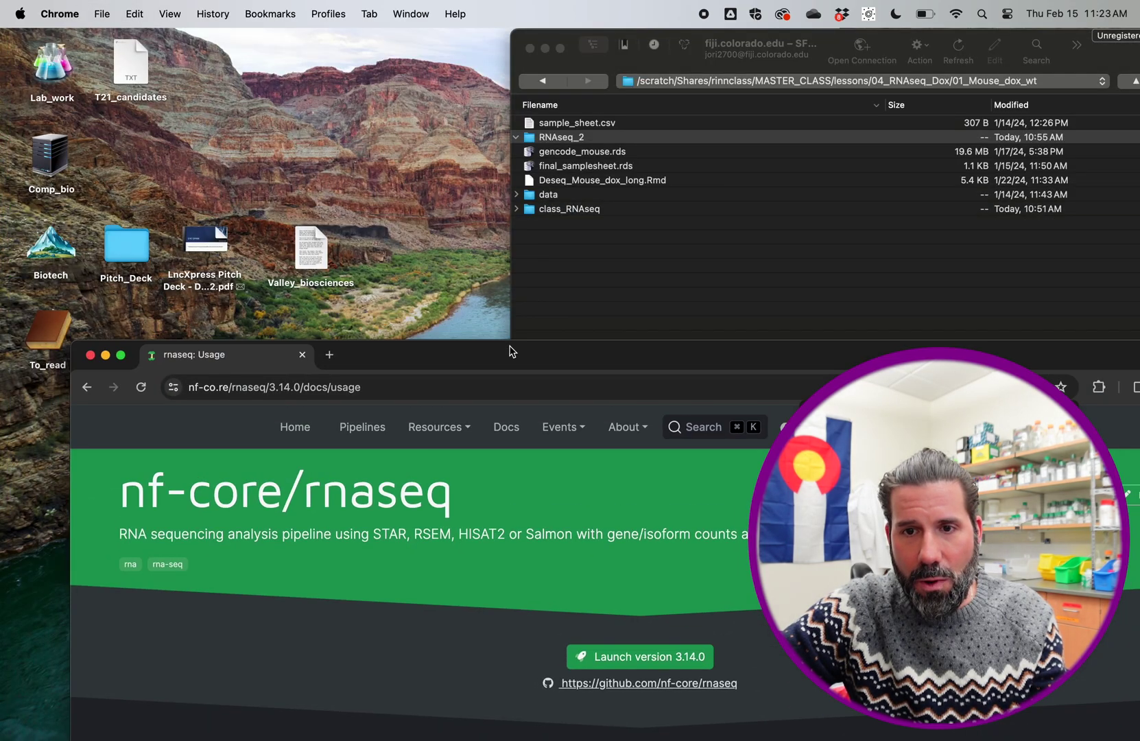
{"action": "left_click", "coordinate": [681, 271]}
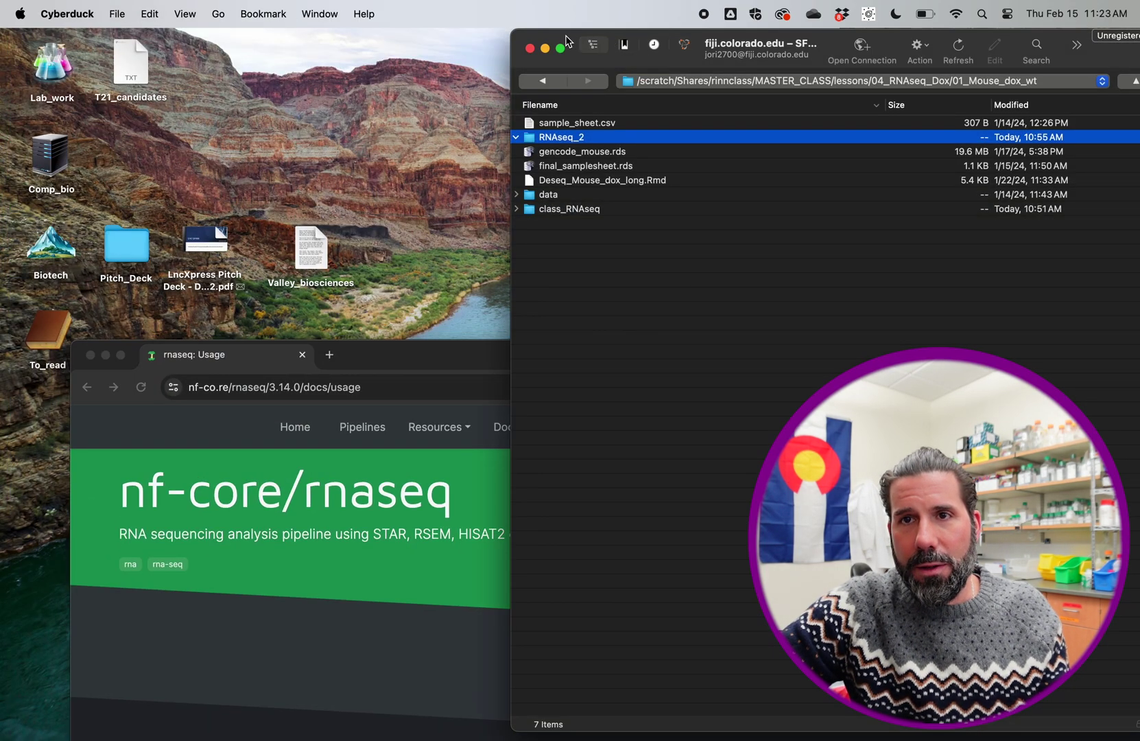
{"action": "left_click_drag", "start_coordinate": [566, 41], "coordinate": [412, 6]}
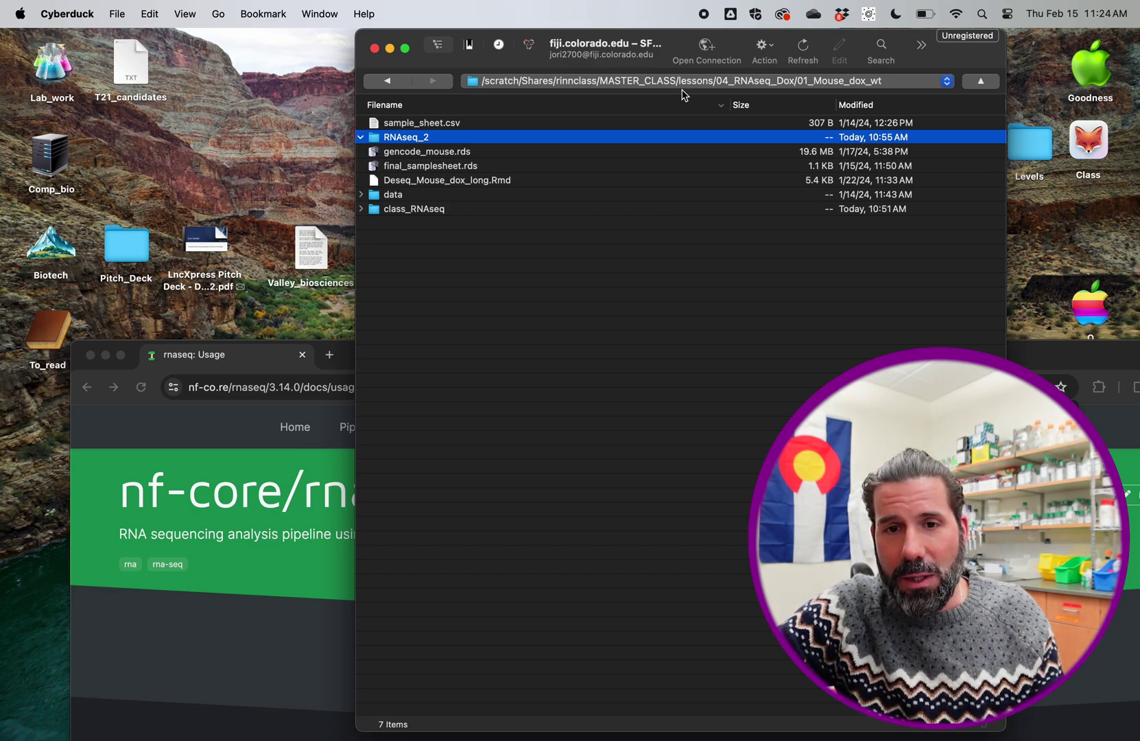
{"action": "double_click", "coordinate": [404, 138]}
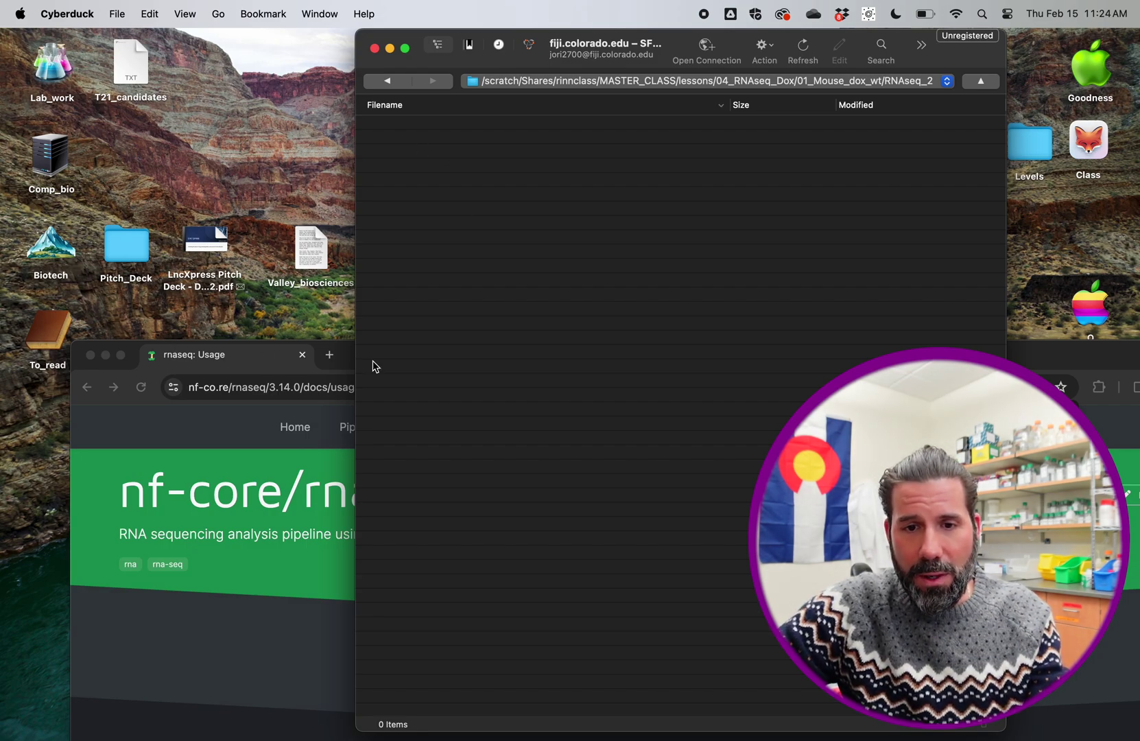
{"action": "left_click_drag", "start_coordinate": [348, 355], "coordinate": [350, 677]}
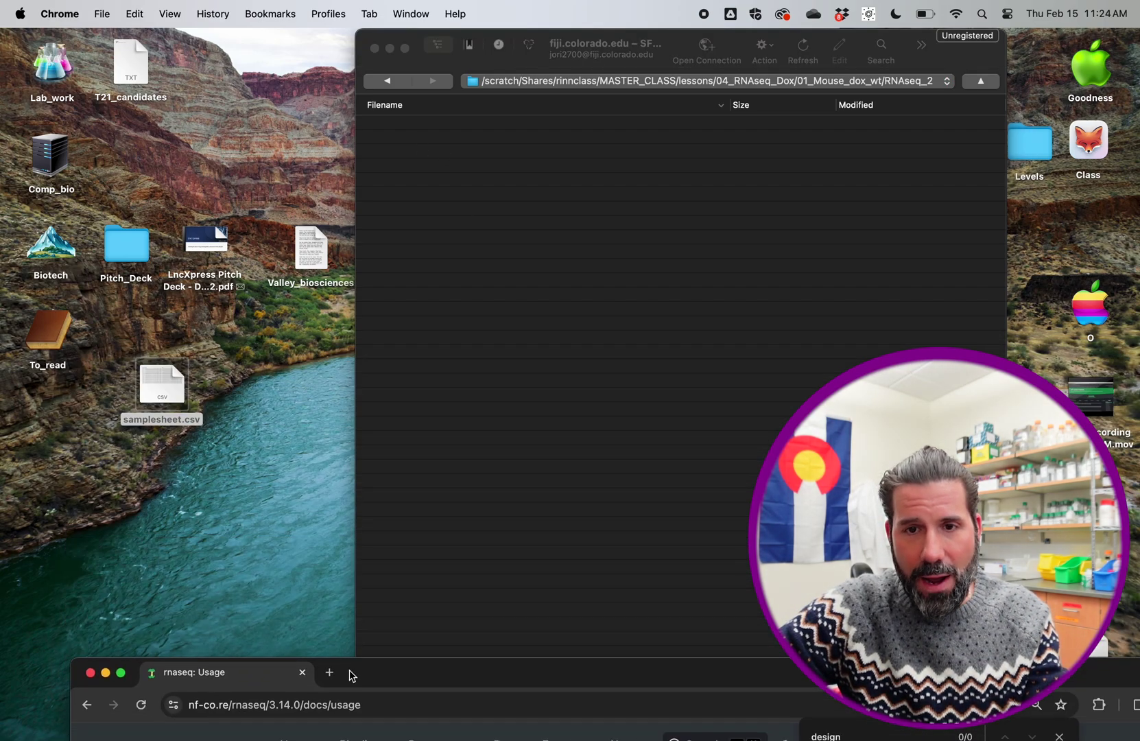
Drag samplesheet.csv from the desktop into the Cyberduck RNAseq_2 listing to upload it
{"action": "left_click_drag", "start_coordinate": [165, 390], "coordinate": [522, 276]}
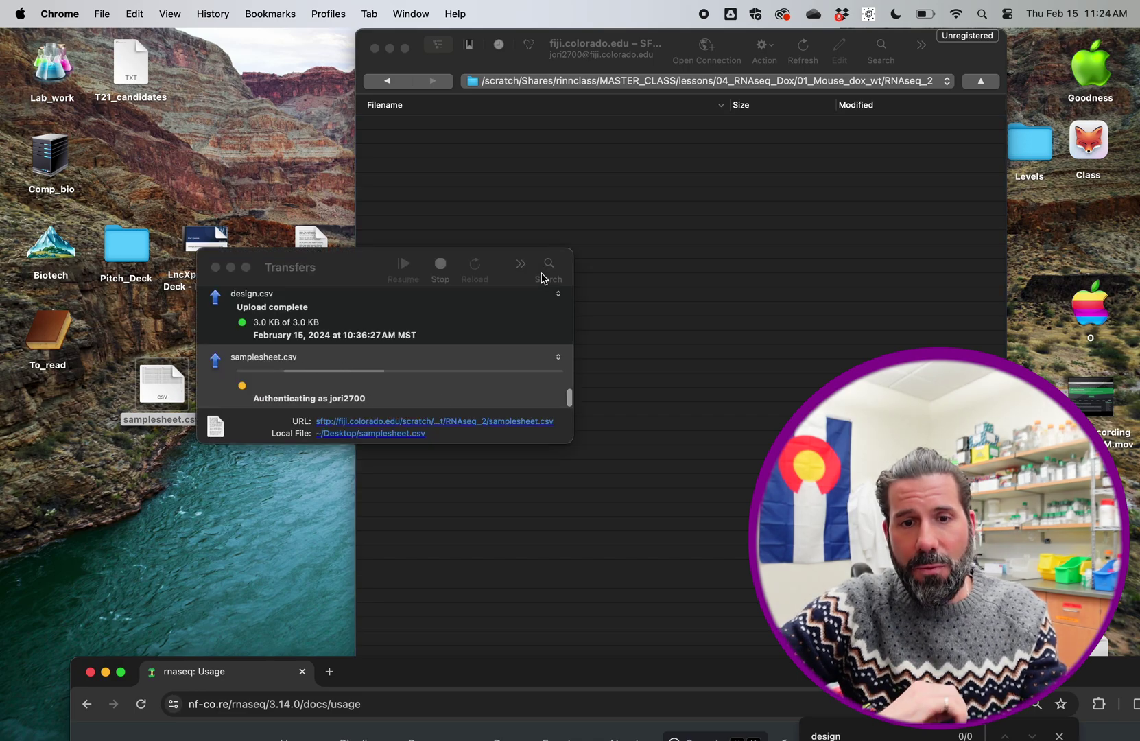
{"action": "left_click", "coordinate": [902, 261]}
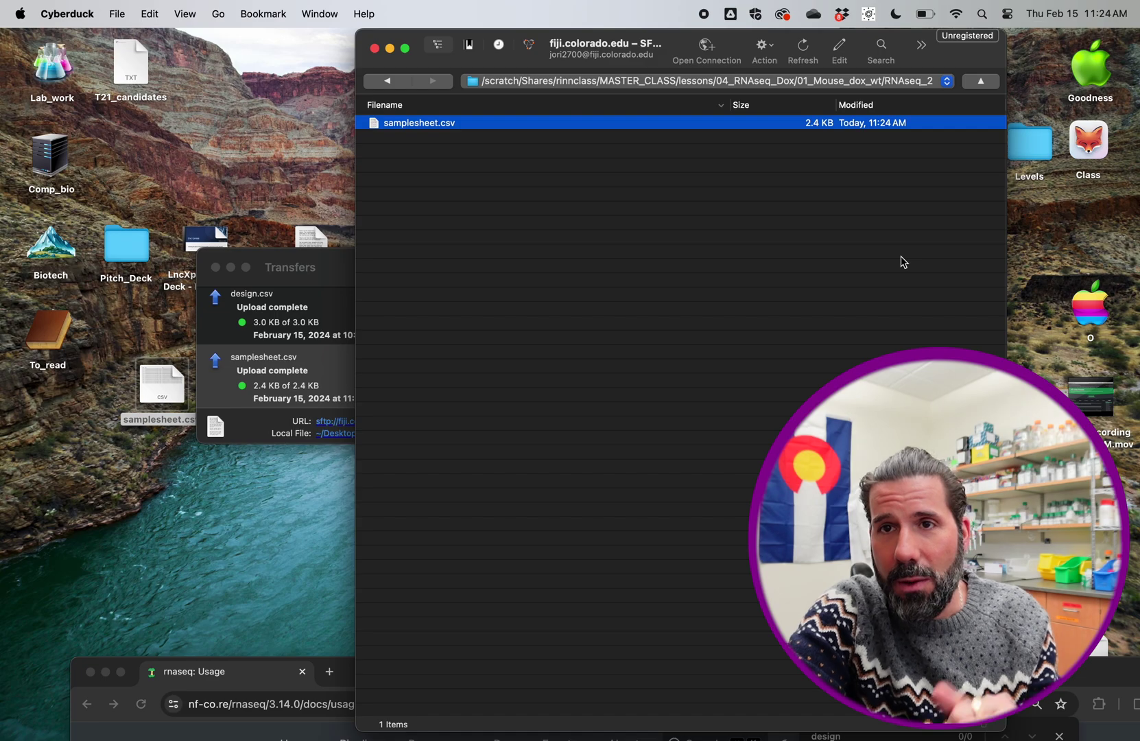